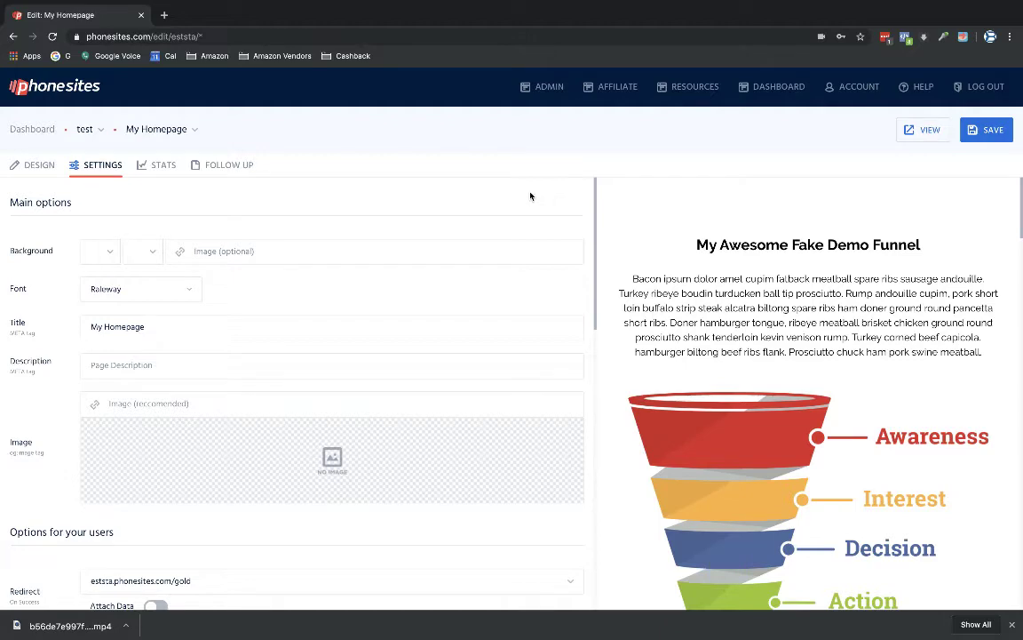
# Open the live My Homepage funnel in a new tab and scroll through it top to bottom
pyautogui.click(922, 130)
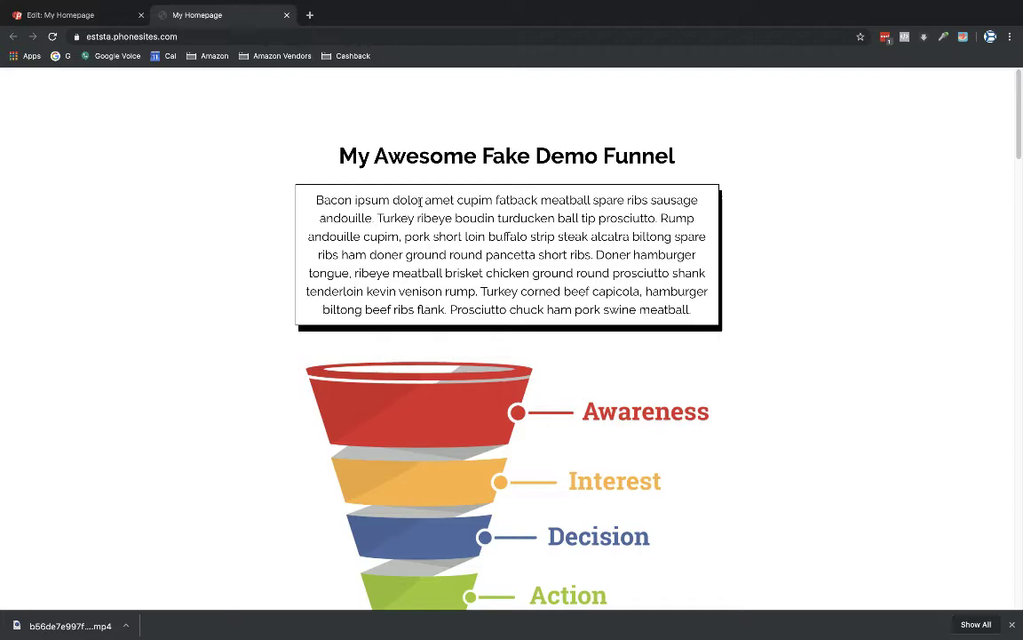
pyautogui.scroll(-20, 583, 275)
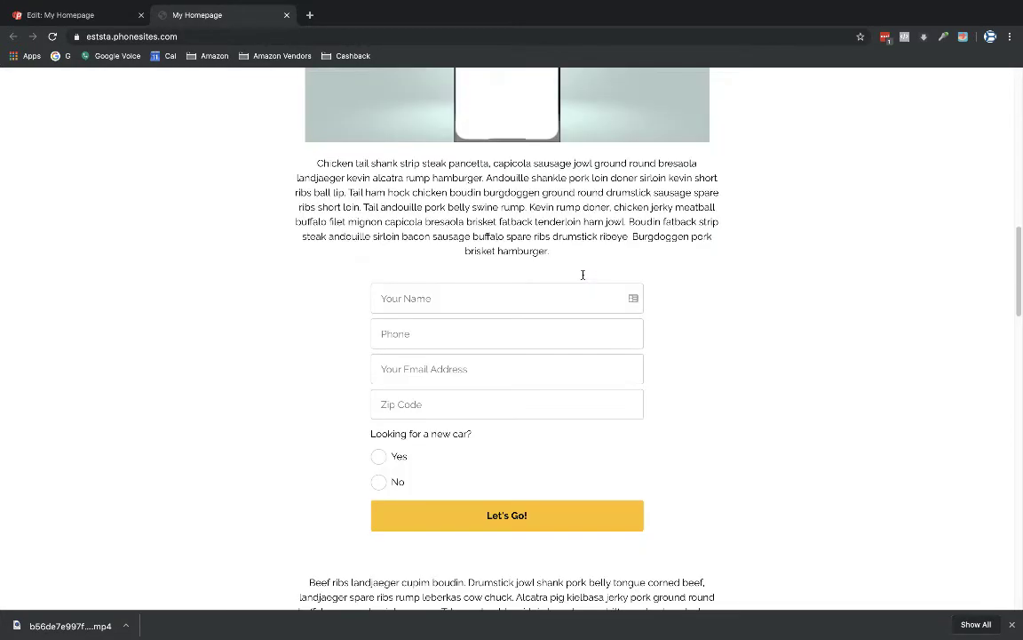
pyautogui.scroll(20, 583, 278)
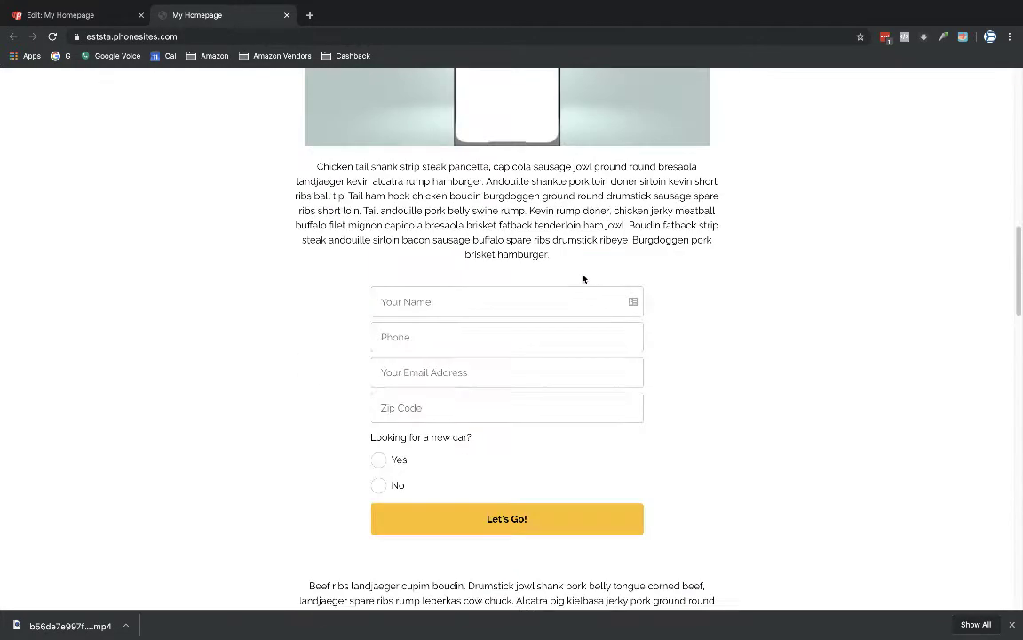
# Return to the page editor and zoom Chrome in two levels to enlarge it
pyautogui.click(97, 18)
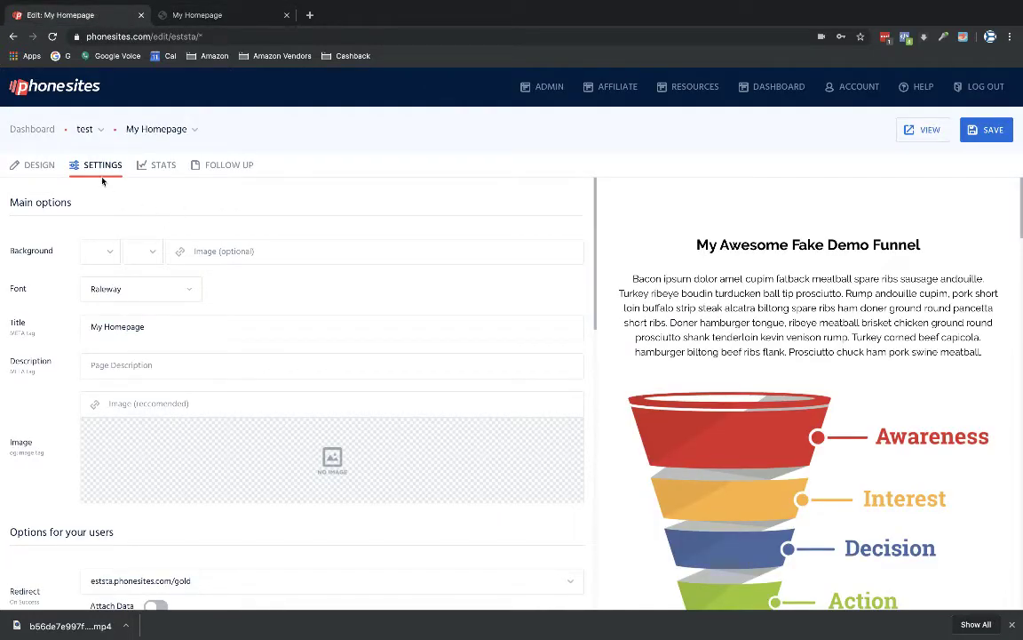
pyautogui.click(1010, 36)
pyautogui.click(977, 193)
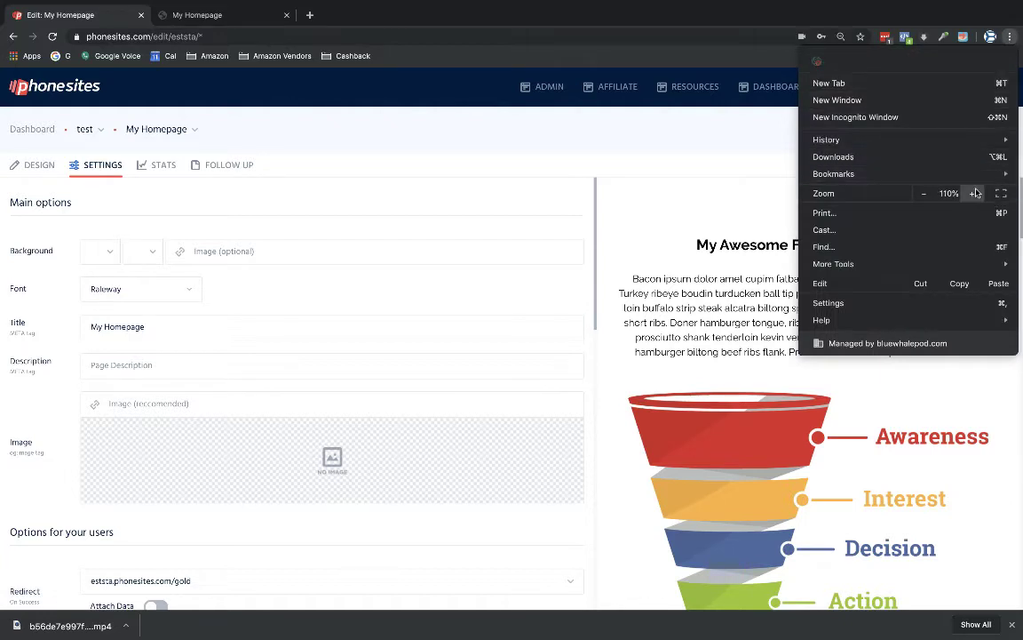
pyautogui.click(976, 193)
pyautogui.click(634, 181)
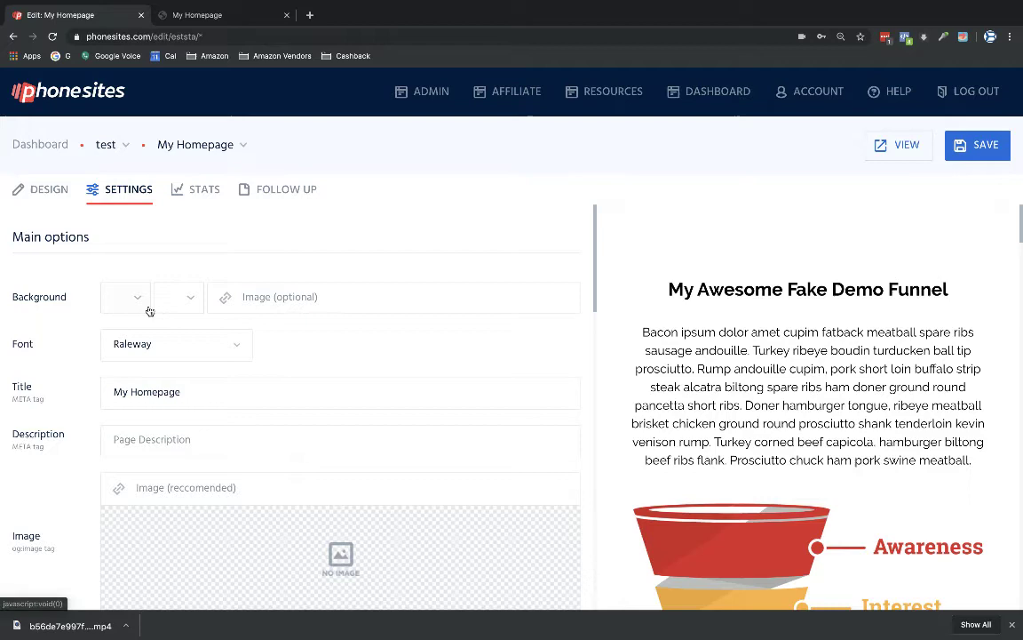
# Insert the baseball stadium photo from the Gallery as the page background image
pyautogui.click(227, 300)
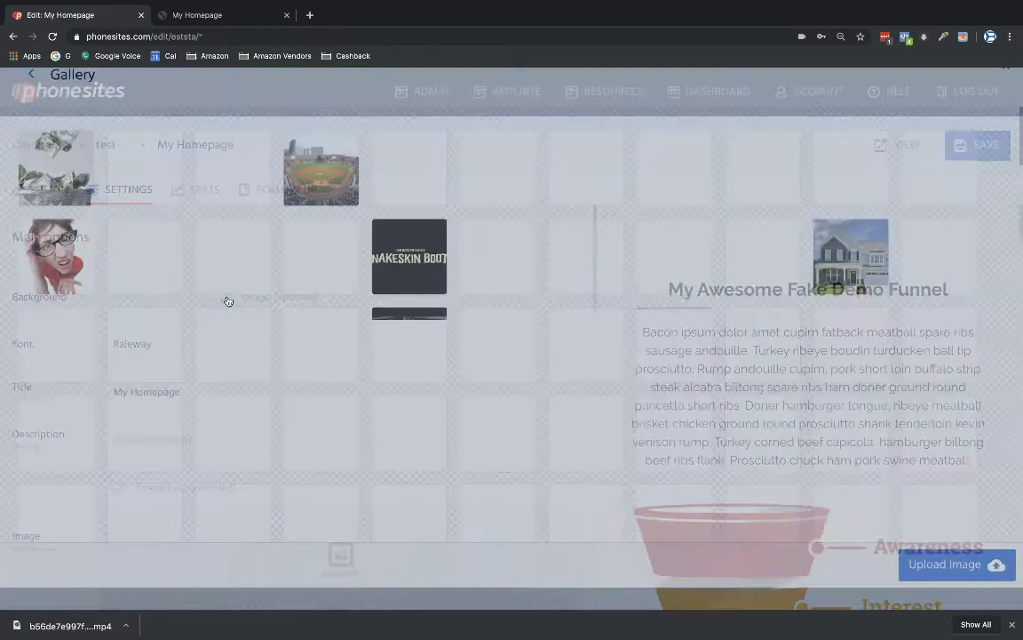
pyautogui.click(323, 174)
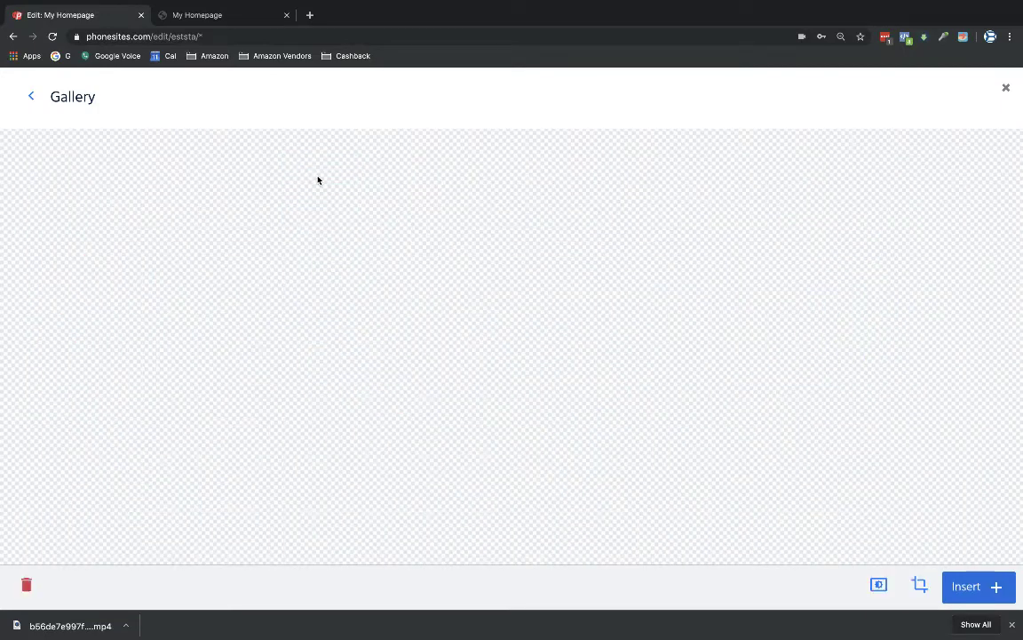
pyautogui.click(968, 586)
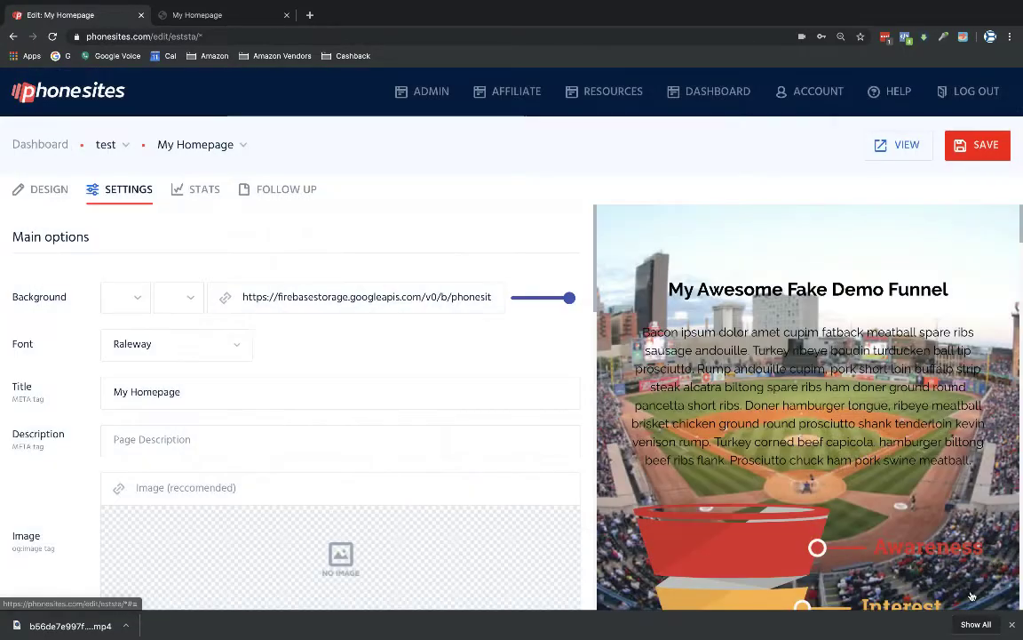
# Tint the stadium background orange and adjust the tint's opacity
pyautogui.click(139, 300)
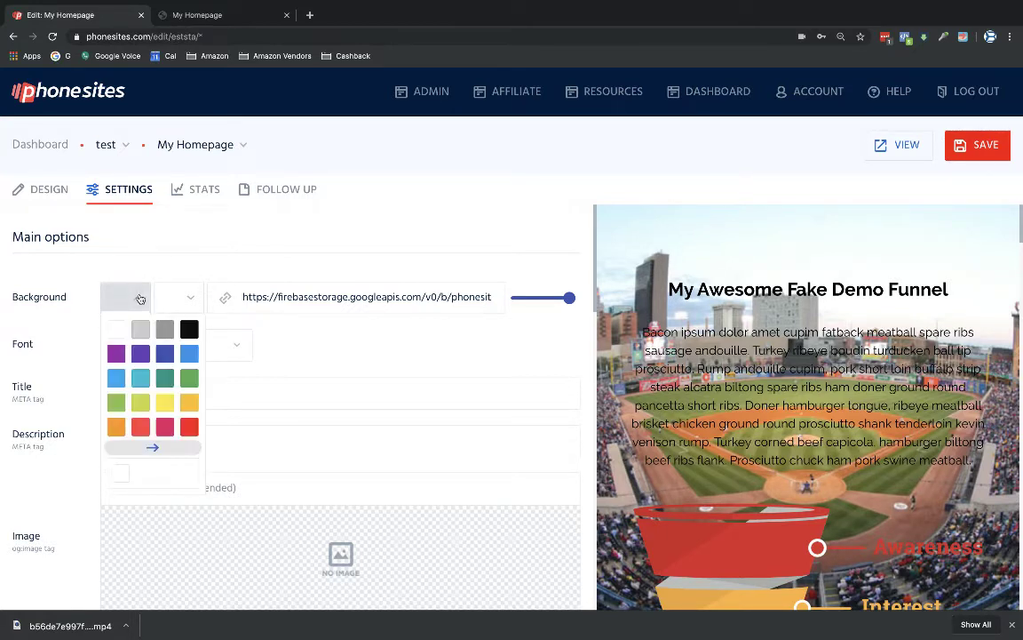
pyautogui.click(117, 429)
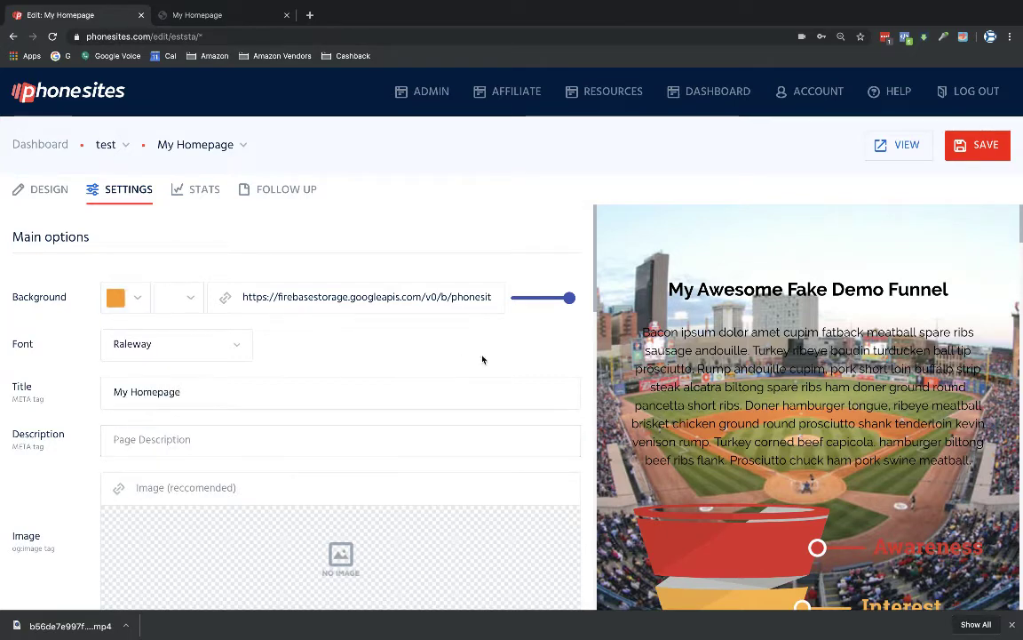
pyautogui.moveTo(569, 302); pyautogui.dragTo(522, 303)
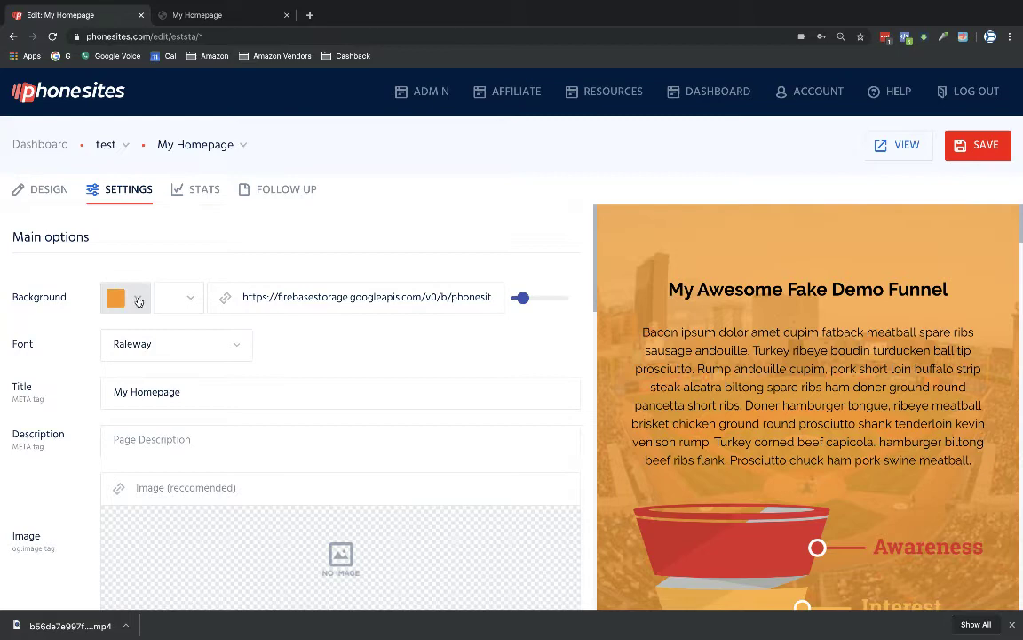
# Switch the tint to pink, then settle on light blue with a stronger opacity
pyautogui.click(133, 299)
pyautogui.click(166, 425)
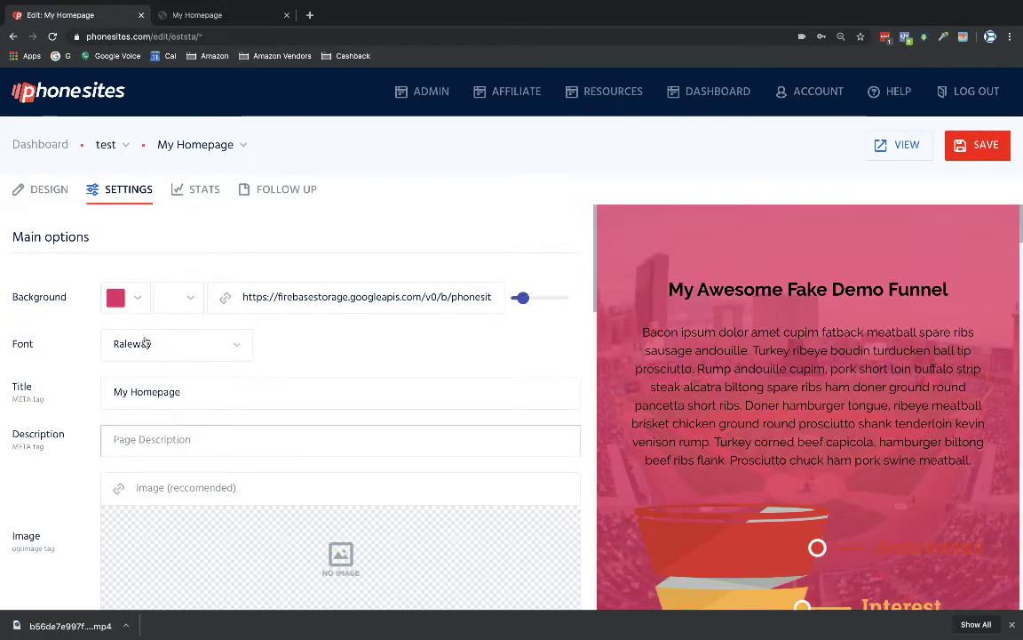
pyautogui.click(141, 296)
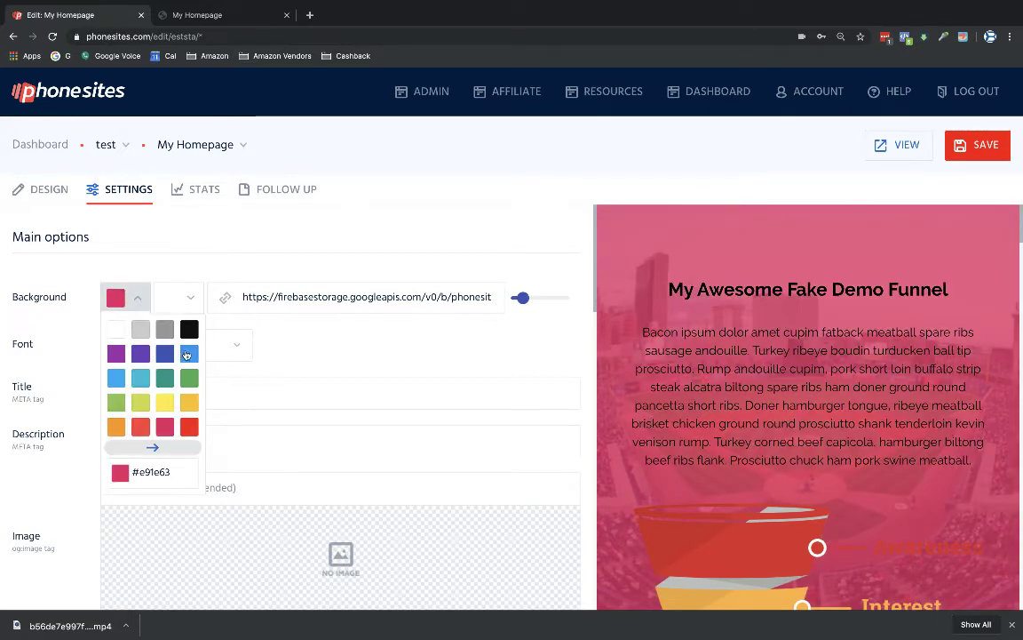
pyautogui.click(187, 355)
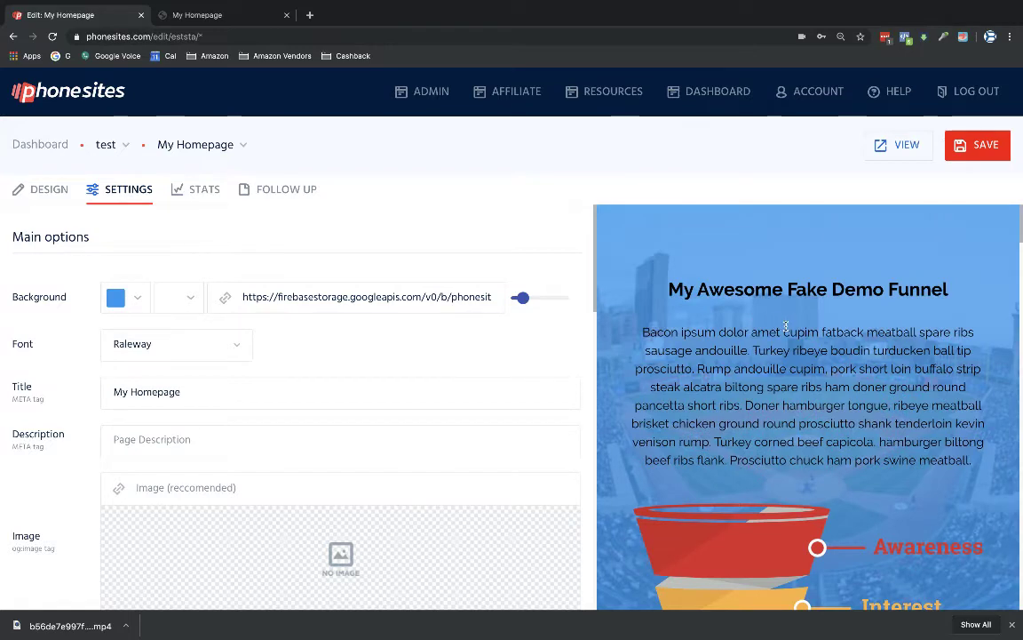
pyautogui.moveTo(522, 302)
pyautogui.mouseDown()
pyautogui.moveTo(553, 305)
pyautogui.moveTo(521, 301)
pyautogui.mouseUp()
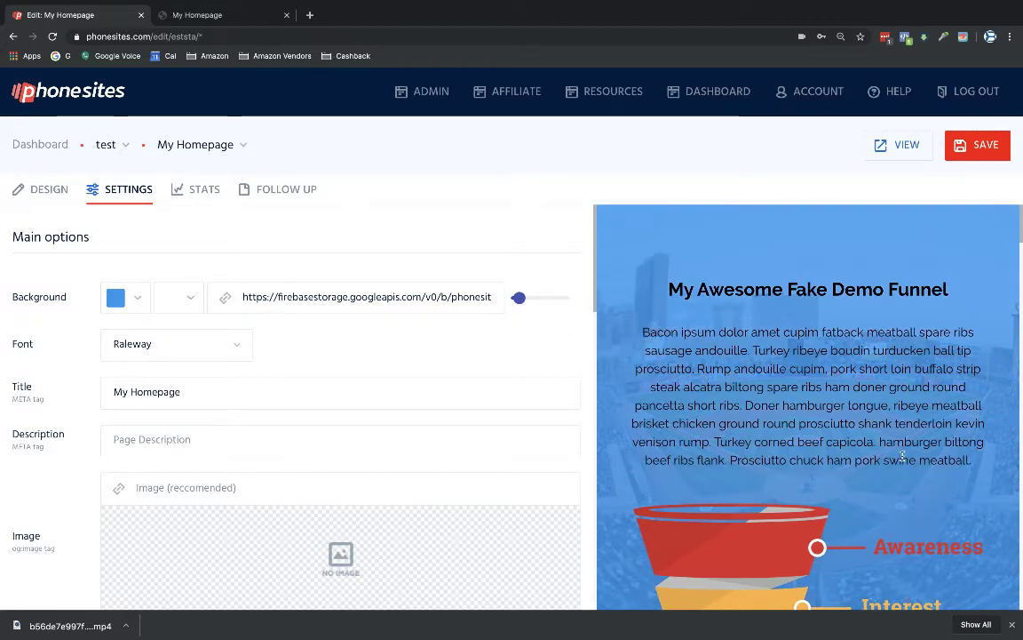
pyautogui.scroll(-1, 881, 400)
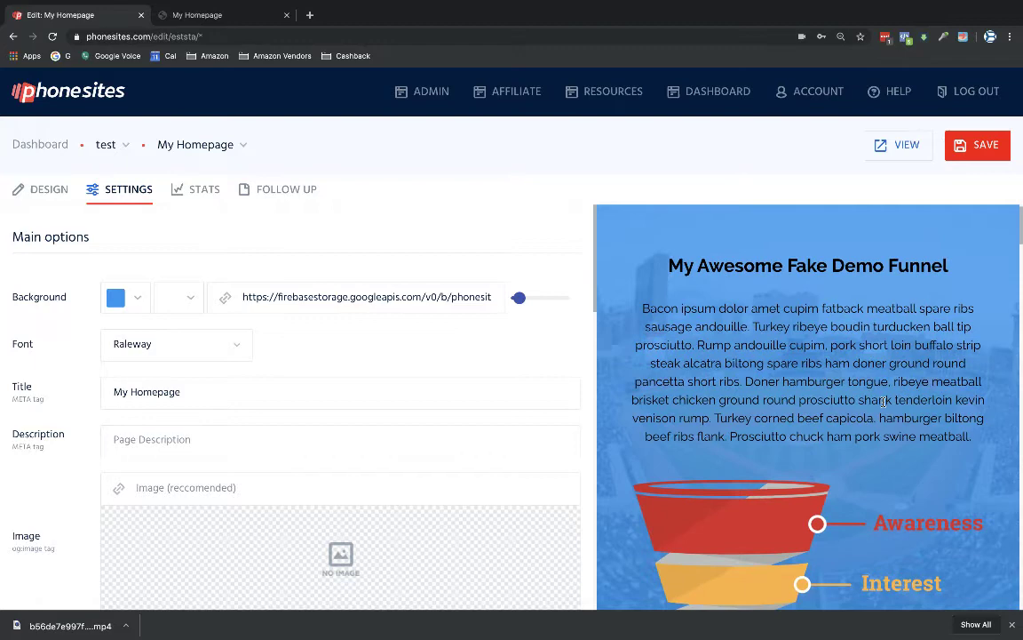
pyautogui.scroll(1, 883, 401)
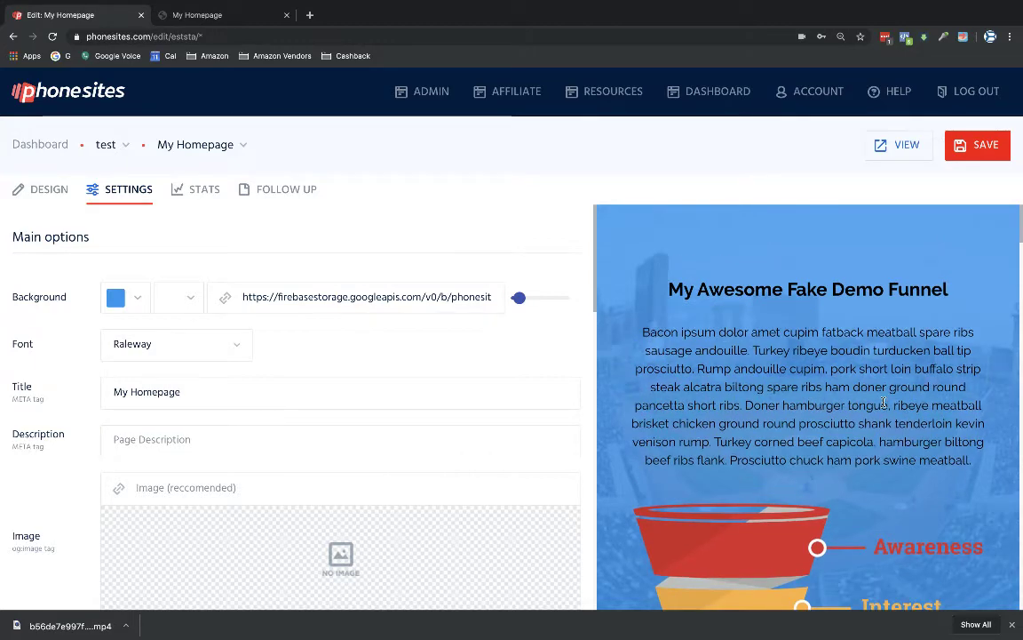
pyautogui.scroll(-1, 743, 338)
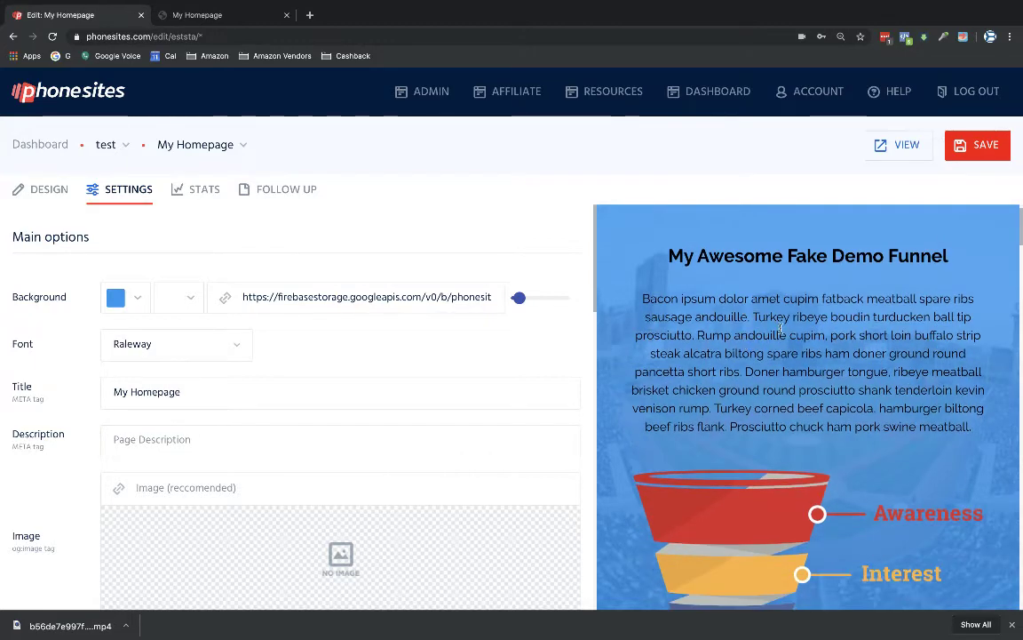
# Save the page and reload the live My Homepage tab to show the blue-tinted background
pyautogui.click(213, 9)
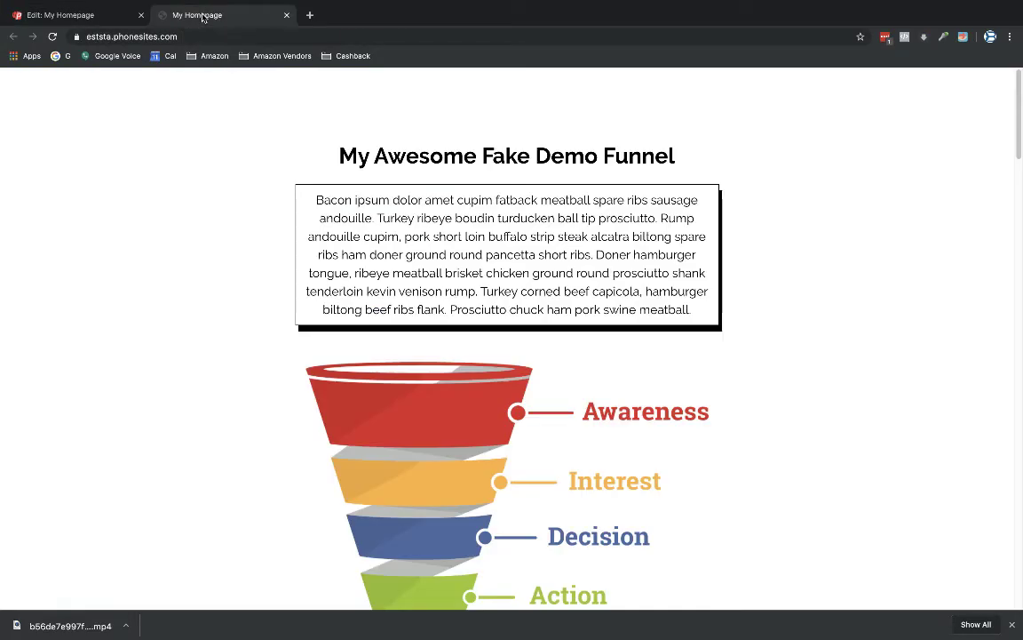
pyautogui.click(64, 15)
pyautogui.click(1001, 159)
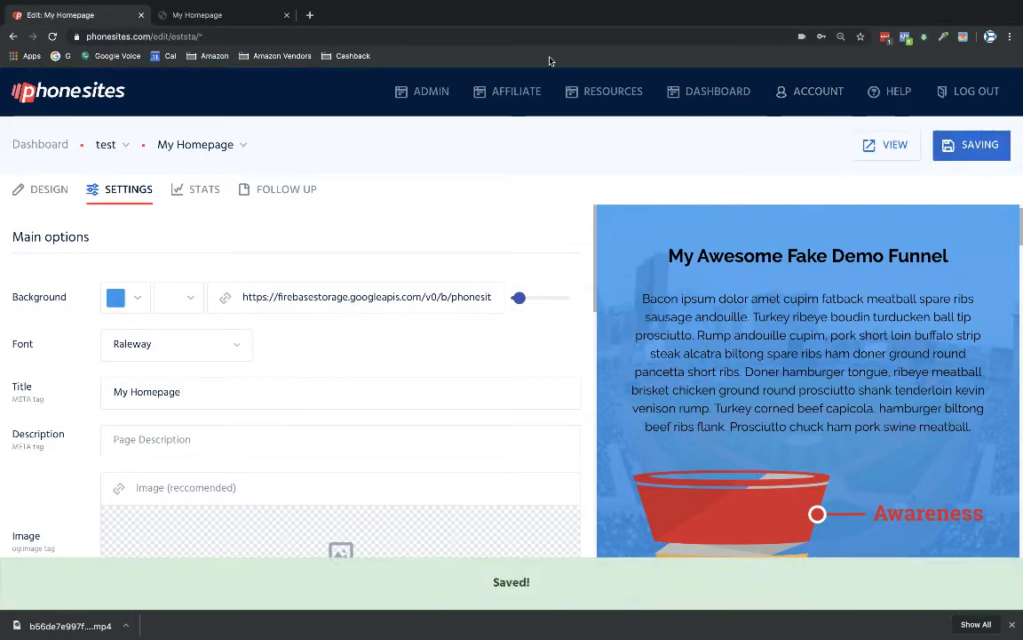
pyautogui.click(213, 16)
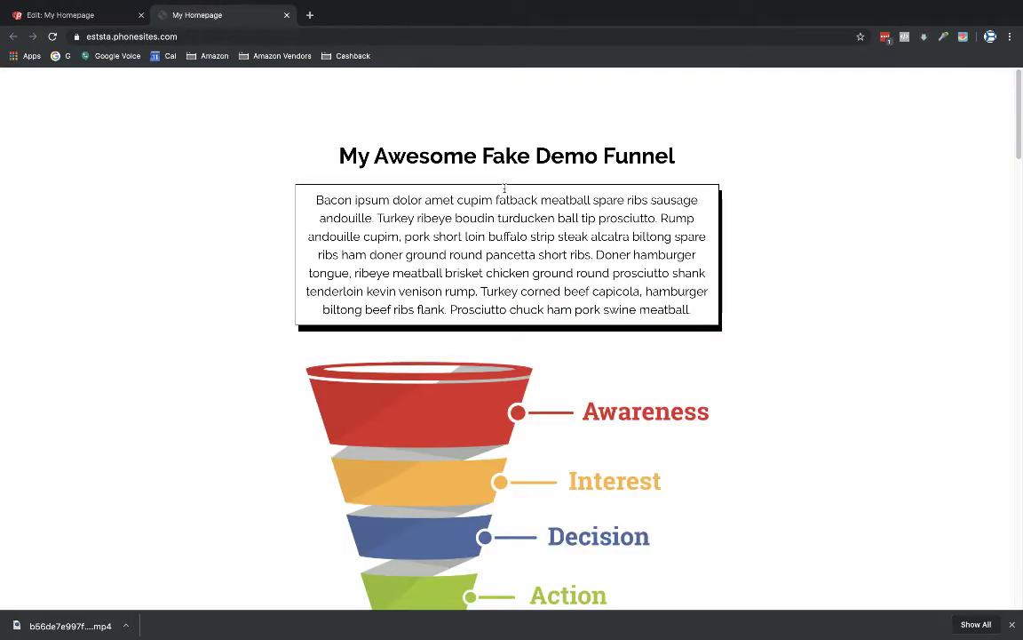
pyautogui.click(52, 37)
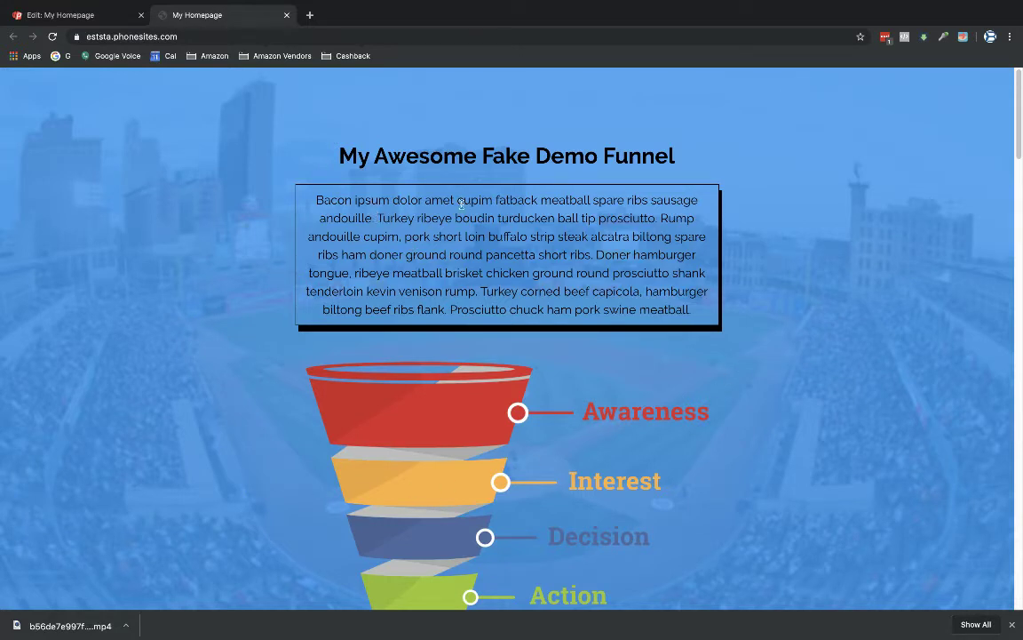
# Open DevTools on the live page, preview it as a Pixel 2 XL, then close DevTools
pyautogui.rightClick(252, 191)
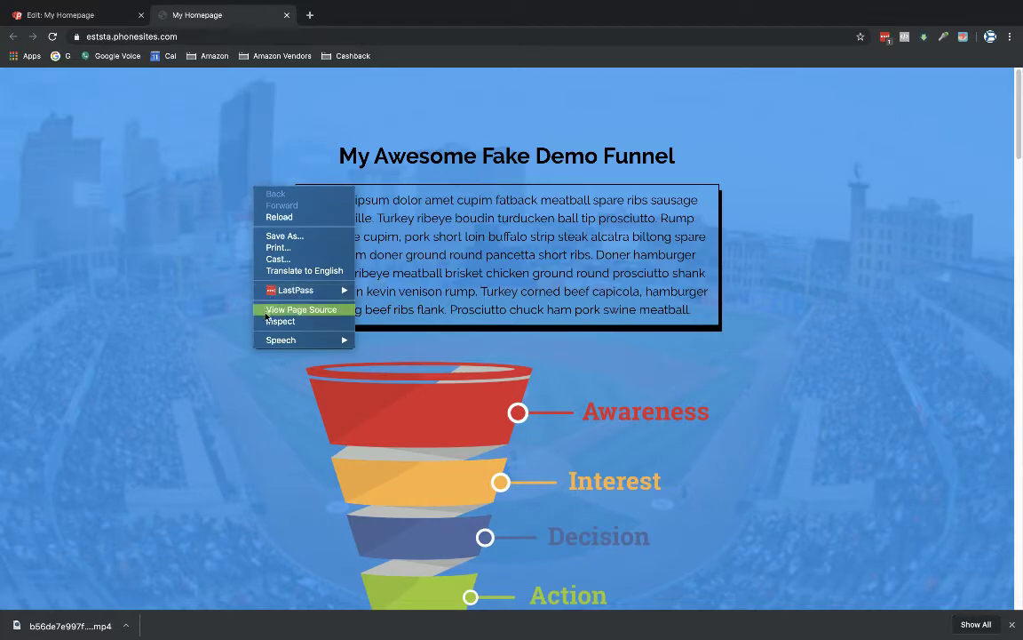
pyautogui.click(269, 321)
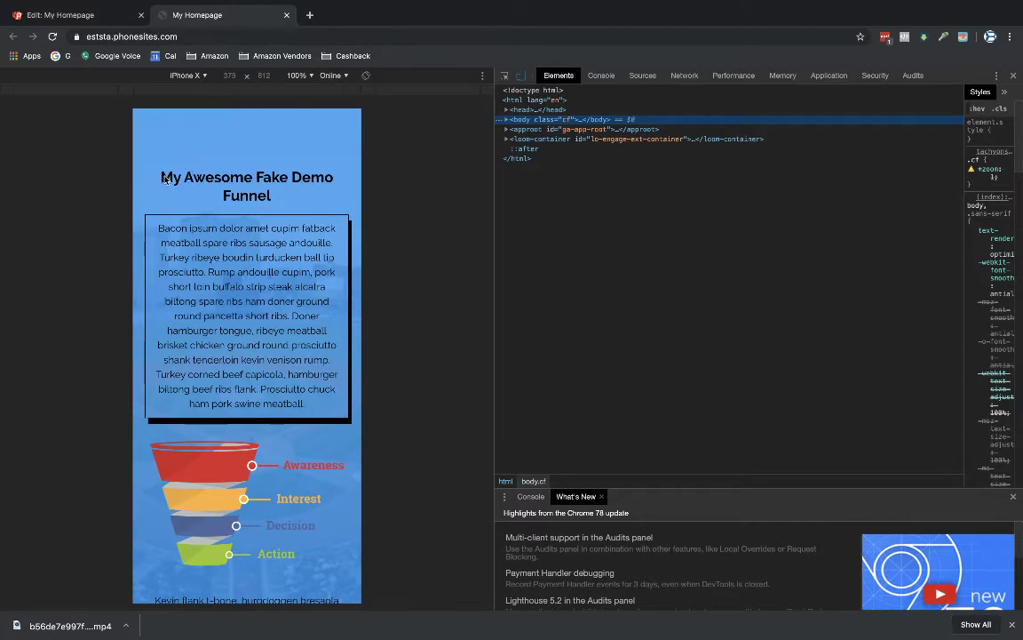
pyautogui.click(205, 77)
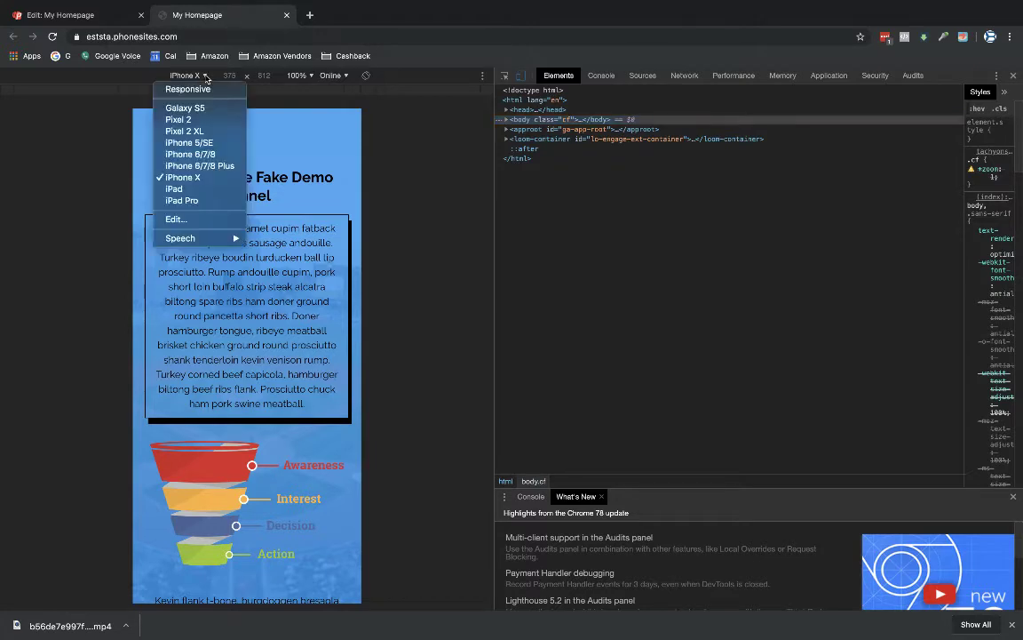
pyautogui.click(191, 132)
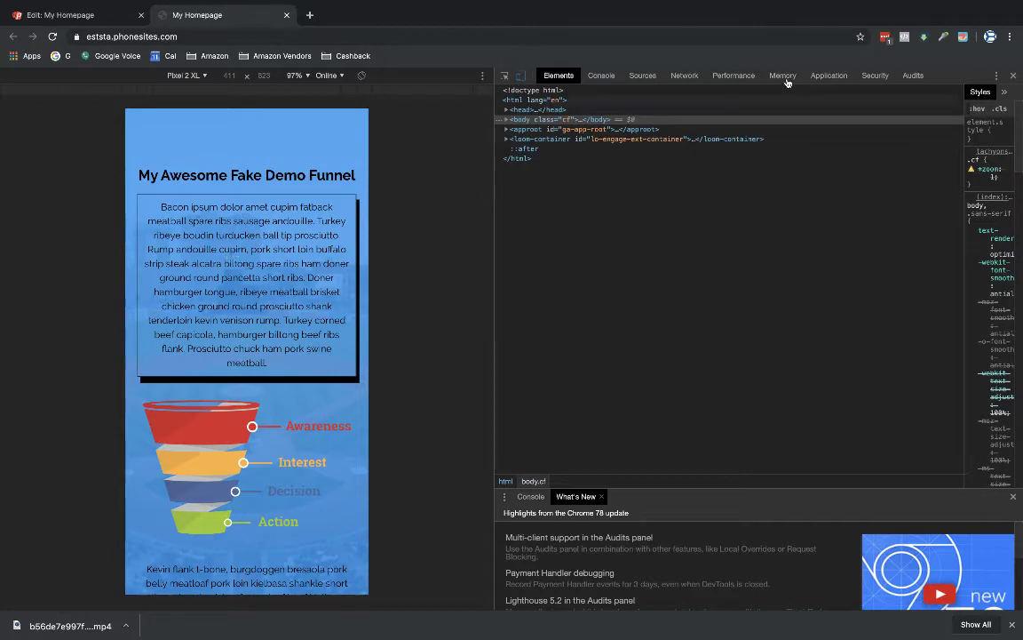
pyautogui.click(1012, 76)
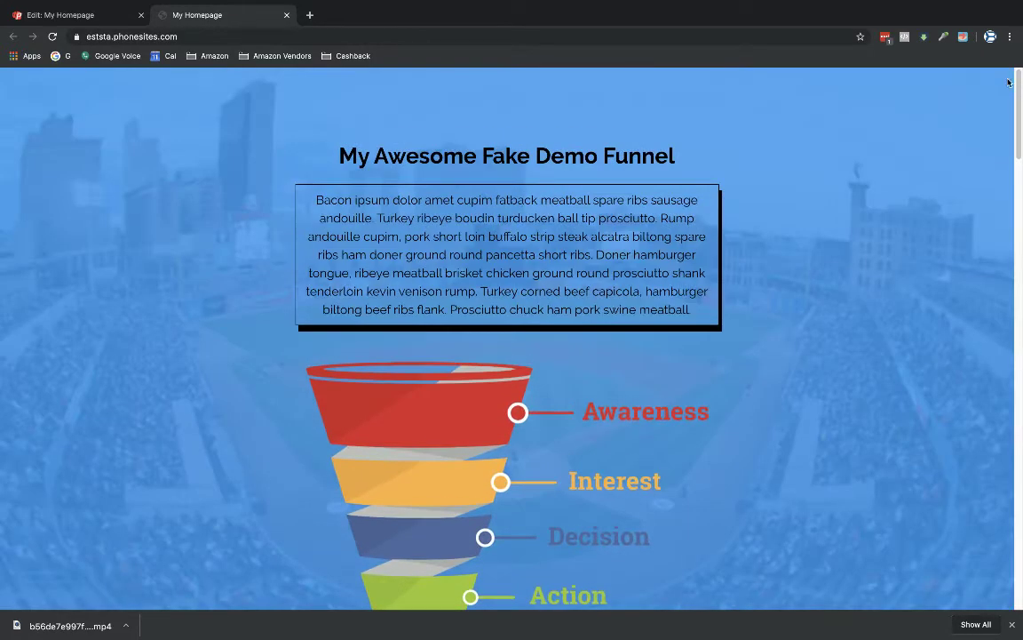
# Reopen DevTools and preview the funnel page as an iPad at 768 × 1024
pyautogui.rightClick(190, 197)
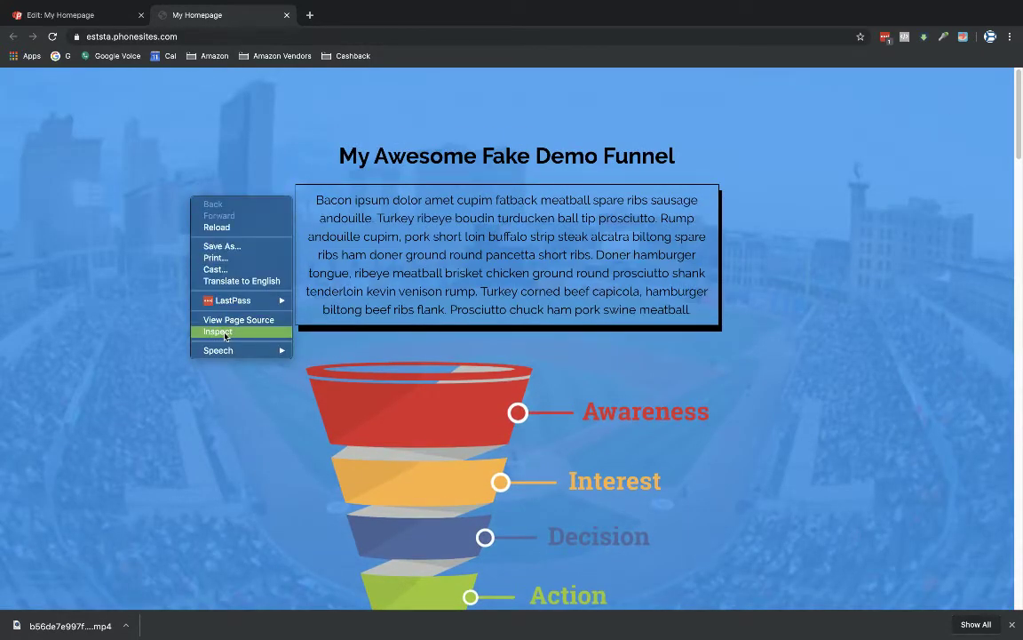
pyautogui.click(225, 333)
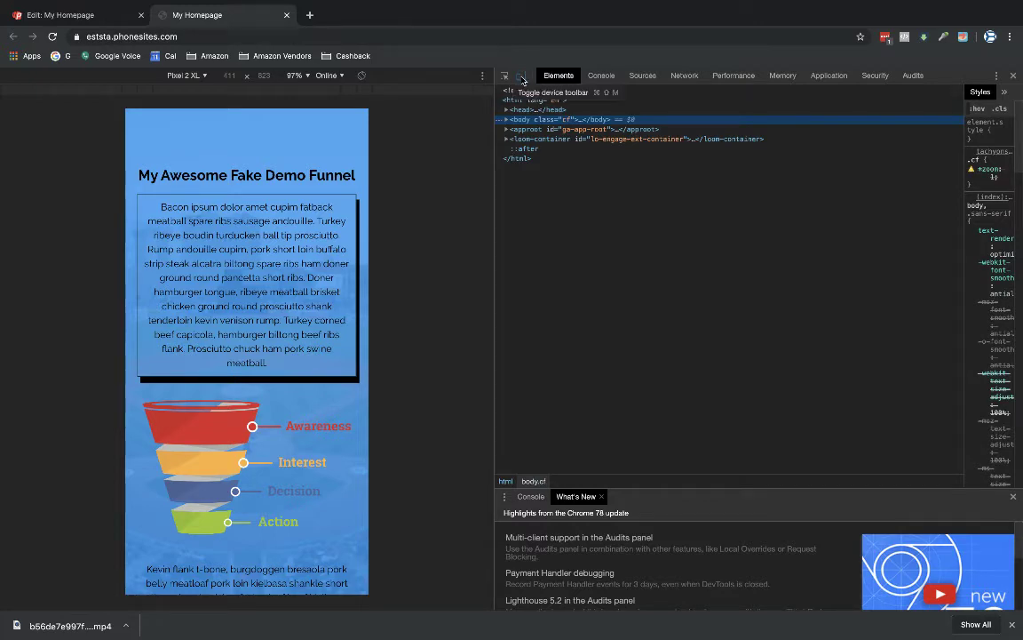
pyautogui.click(522, 78)
pyautogui.click(522, 79)
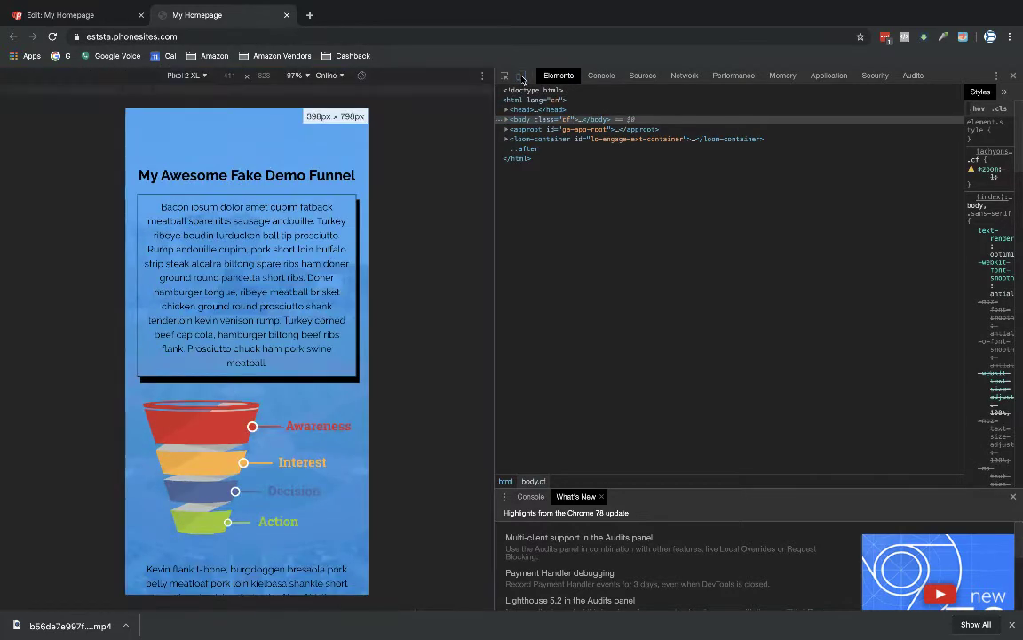
pyautogui.click(186, 76)
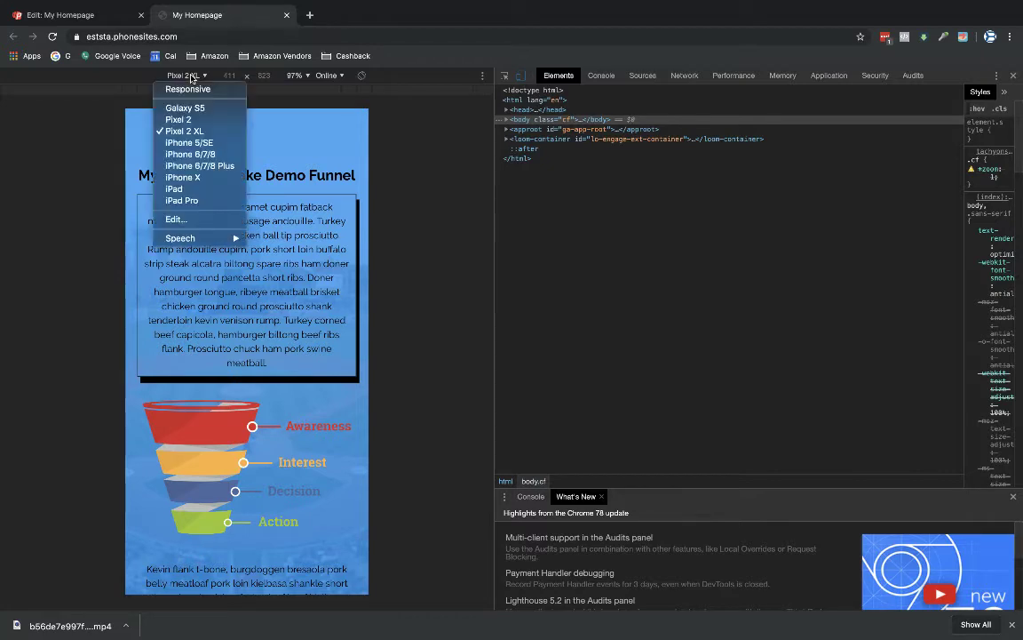
pyautogui.click(174, 189)
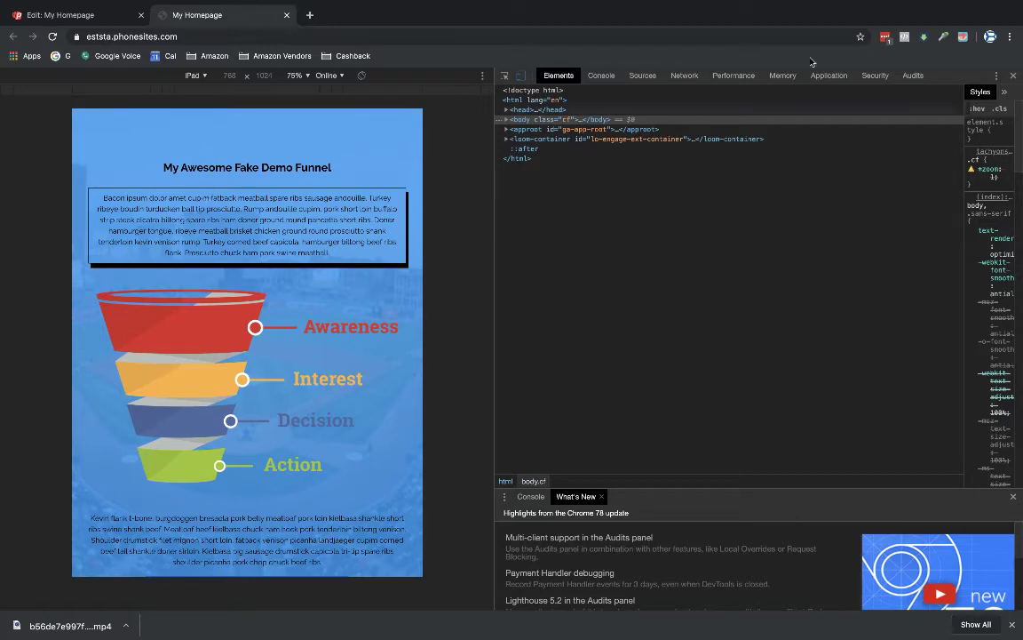
# Close DevTools, return to the editor, and preview the tattoo photo in the background Gallery
pyautogui.click(1015, 76)
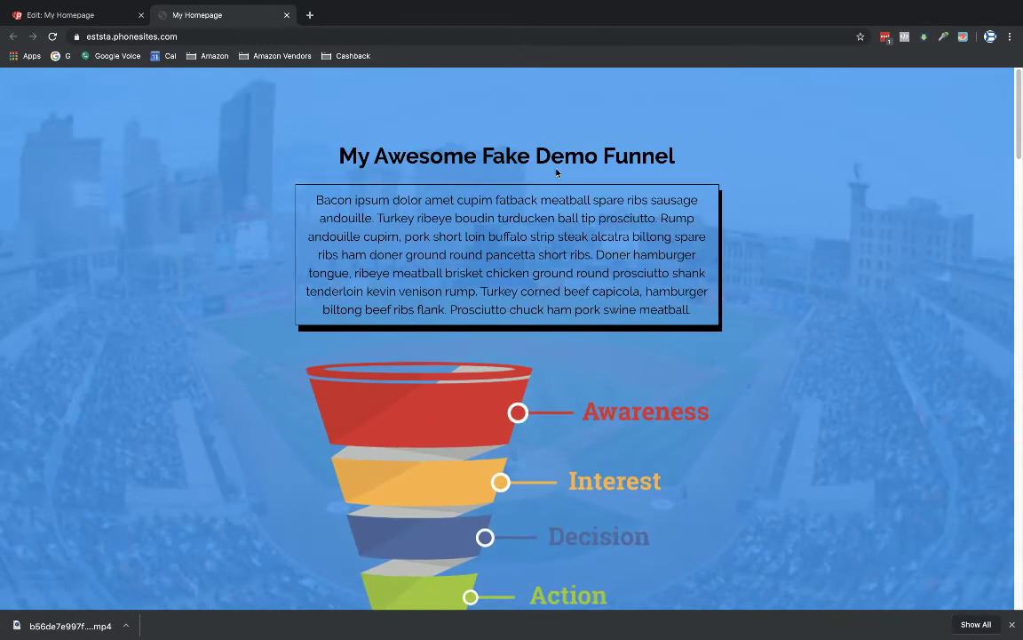
pyautogui.click(92, 14)
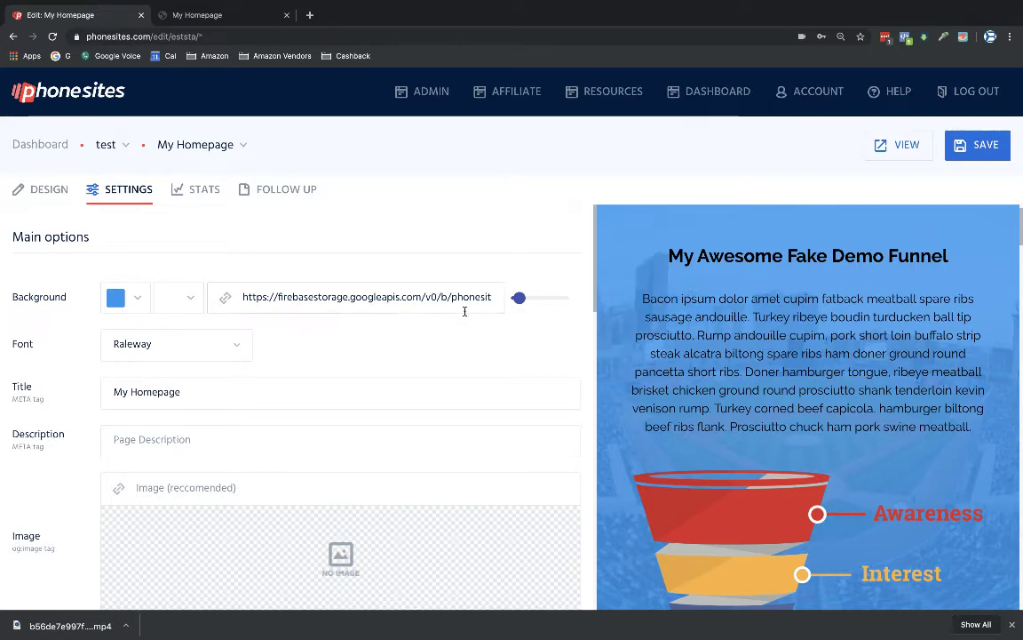
pyautogui.click(226, 300)
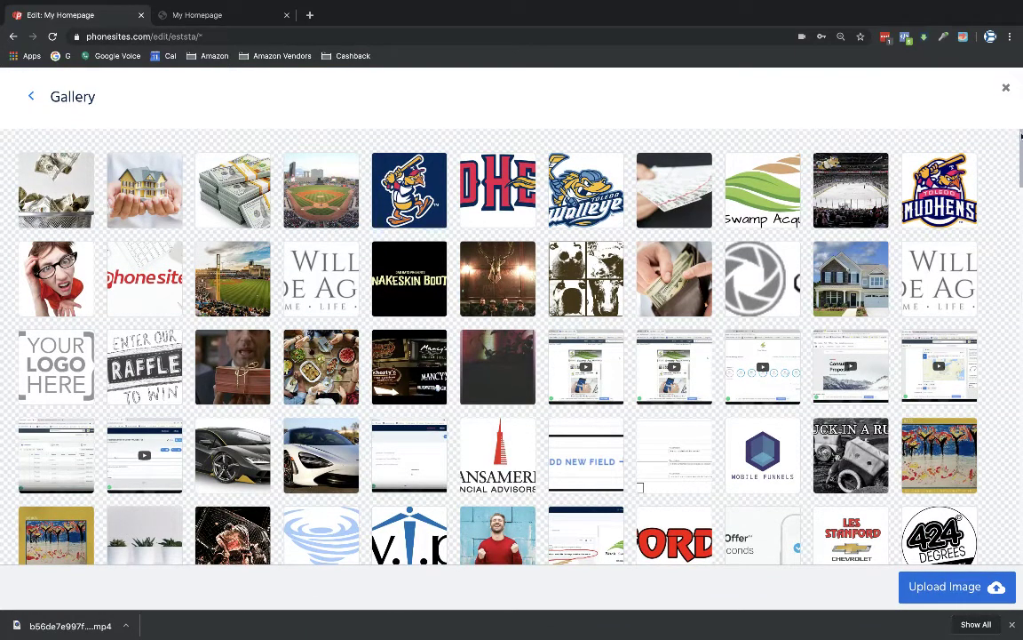
pyautogui.moveTo(1021, 135); pyautogui.dragTo(1019, 548)
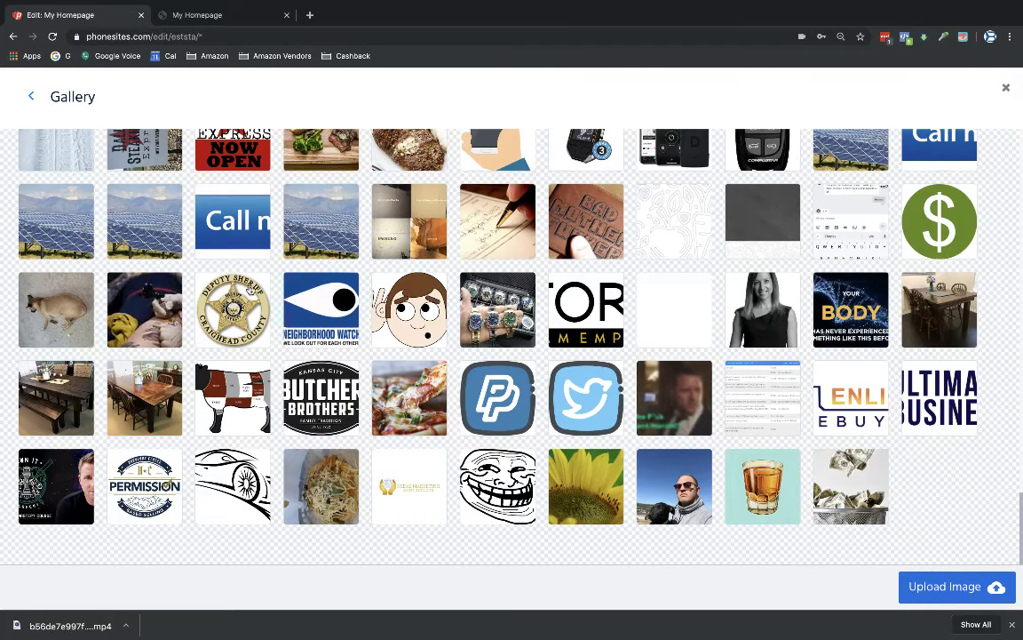
pyautogui.click(158, 306)
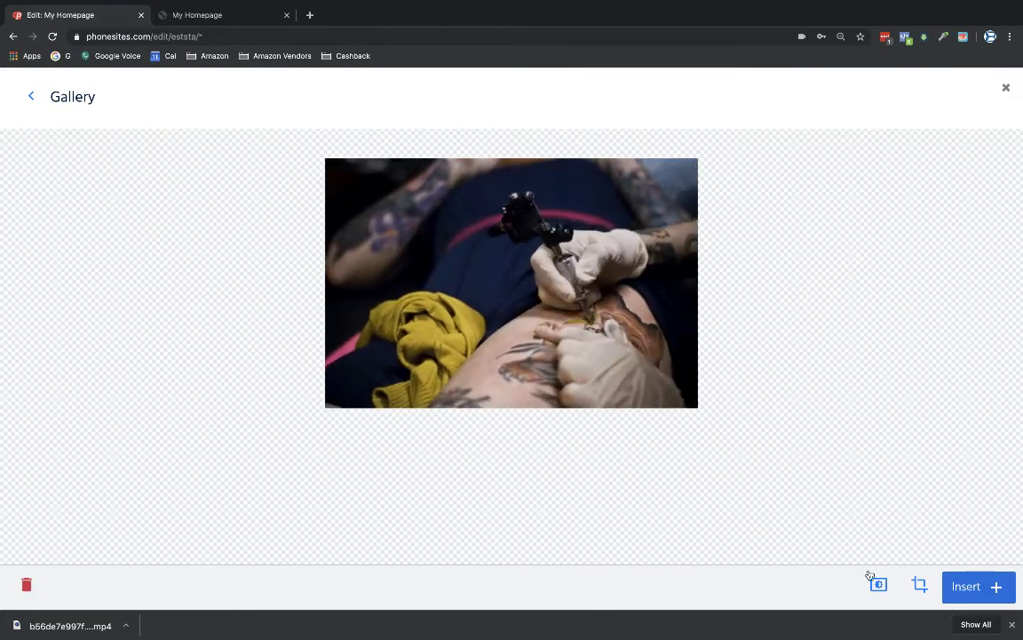
# Insert the tattoo photo as background, save, and reload the live tab to confirm it
pyautogui.click(973, 586)
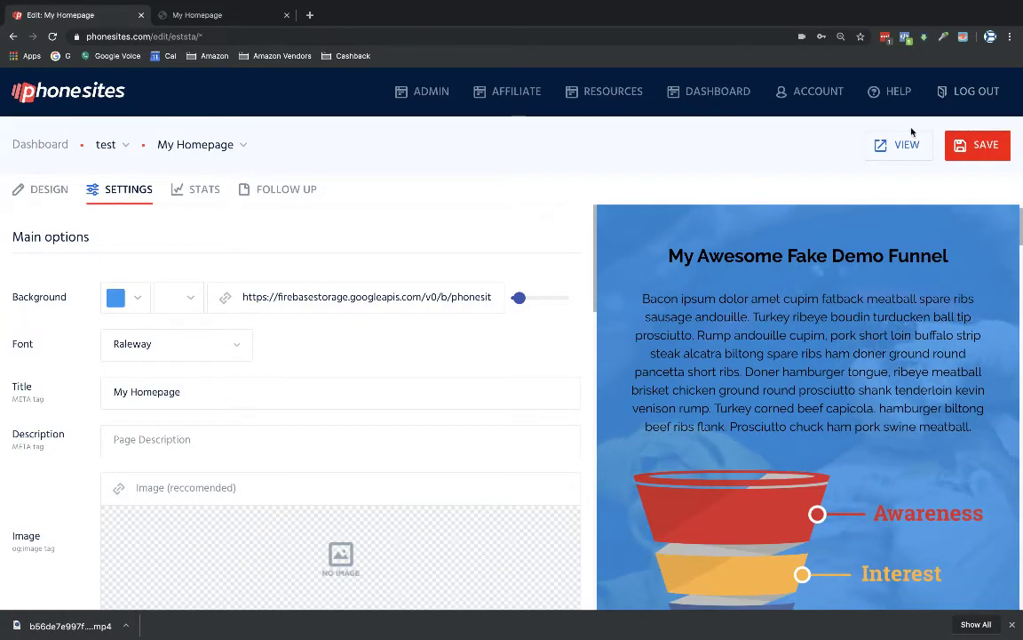
pyautogui.click(976, 148)
pyautogui.click(227, 16)
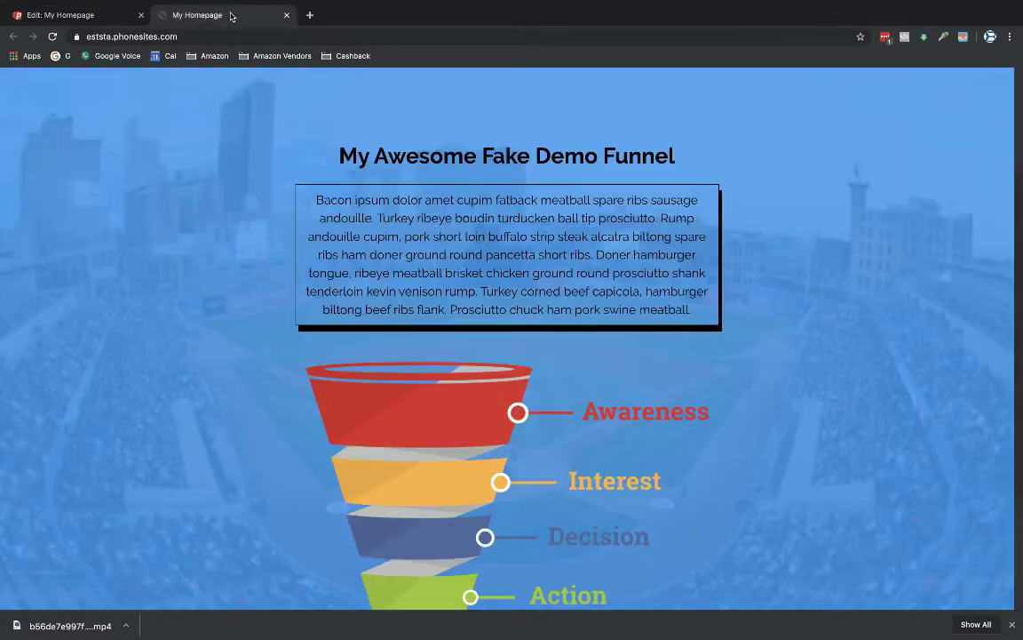
pyautogui.click(52, 37)
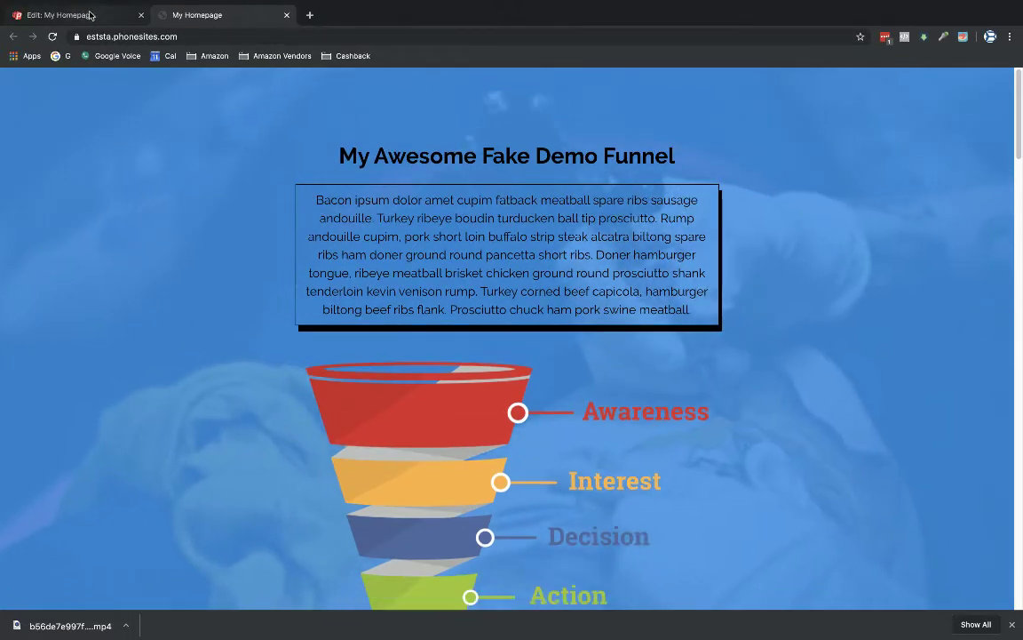
pyautogui.hotkey('ctrl', 'shift', 'Tab')
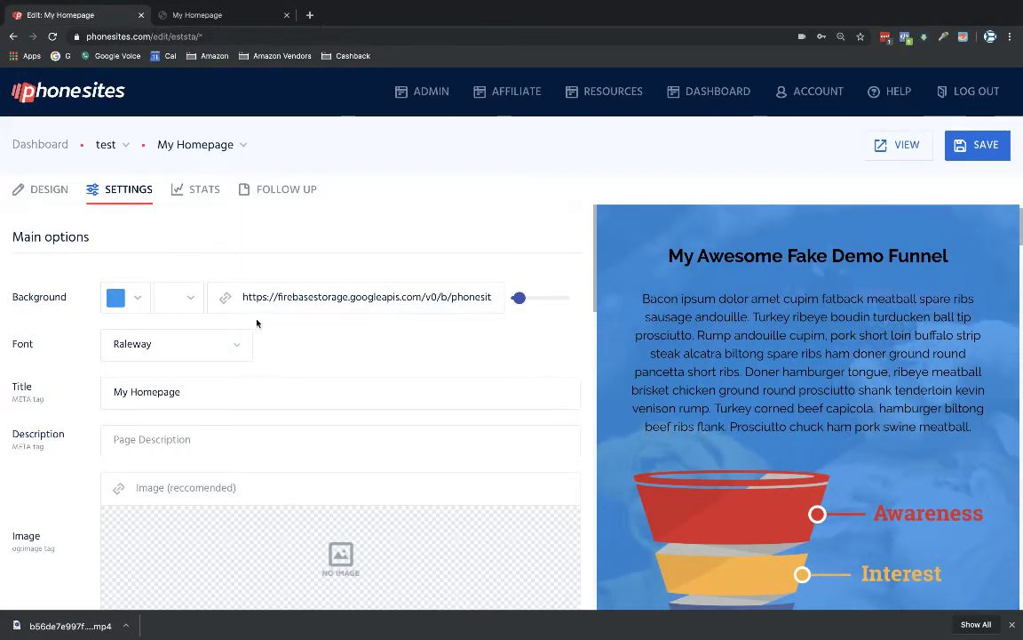
# Change the background tint to white, save, and reload the live page to check it
pyautogui.click(136, 299)
pyautogui.click(117, 335)
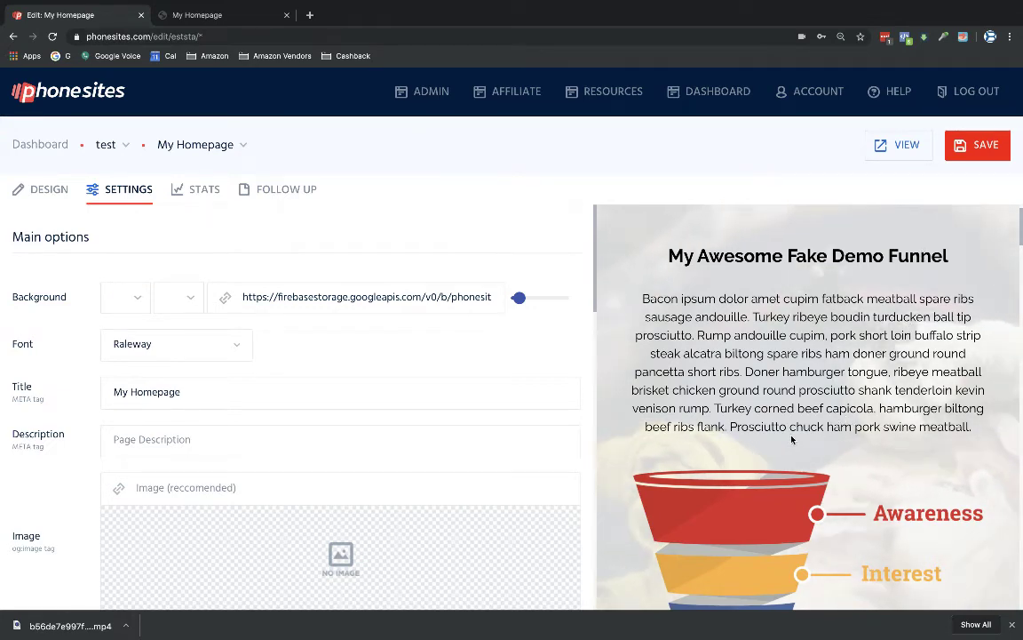
pyautogui.click(981, 153)
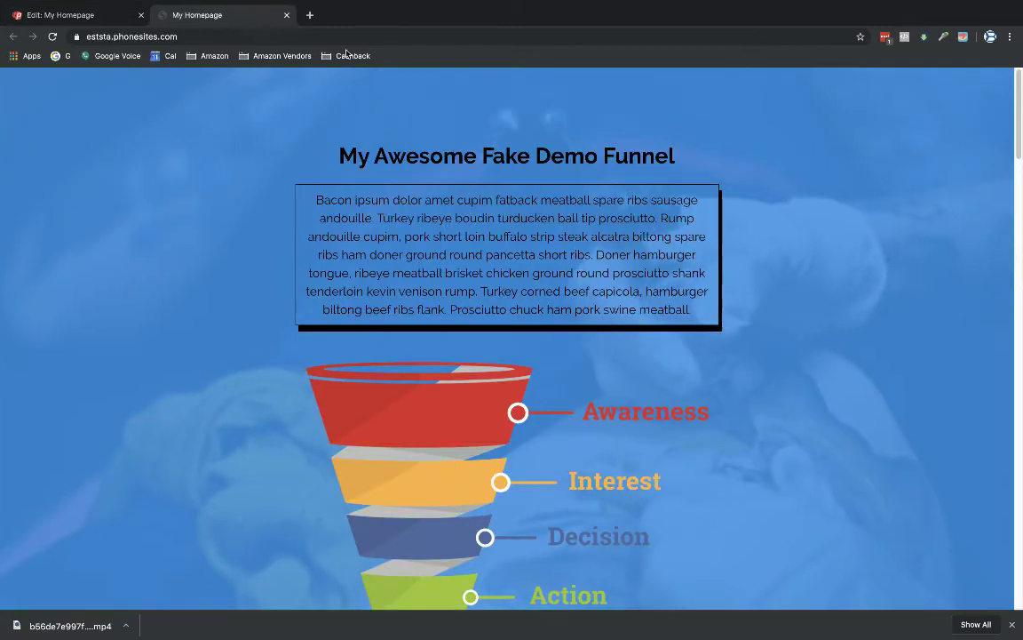
pyautogui.click(236, 15)
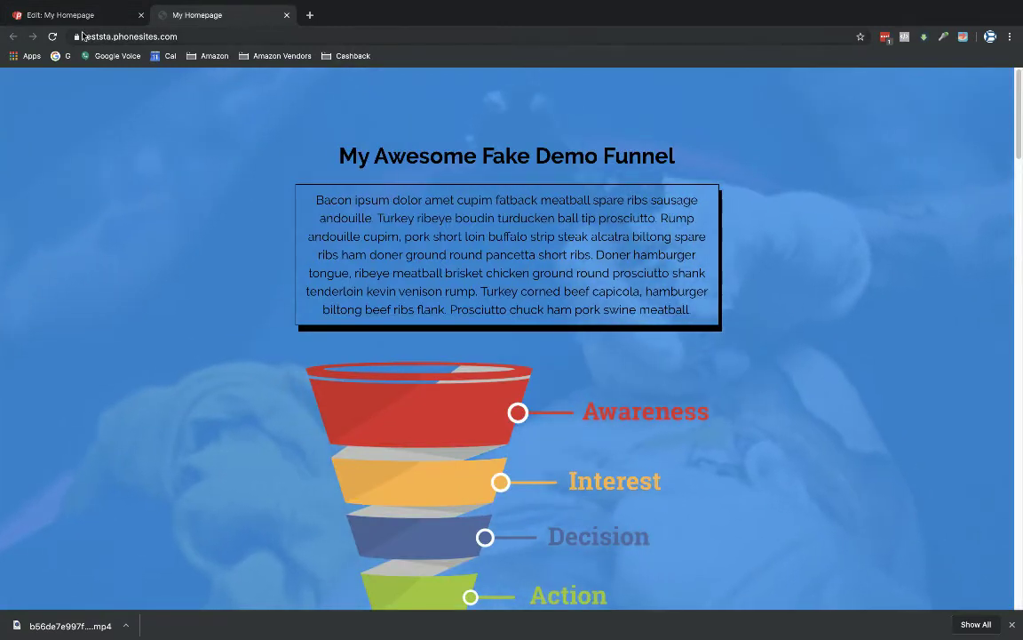
pyautogui.click(53, 37)
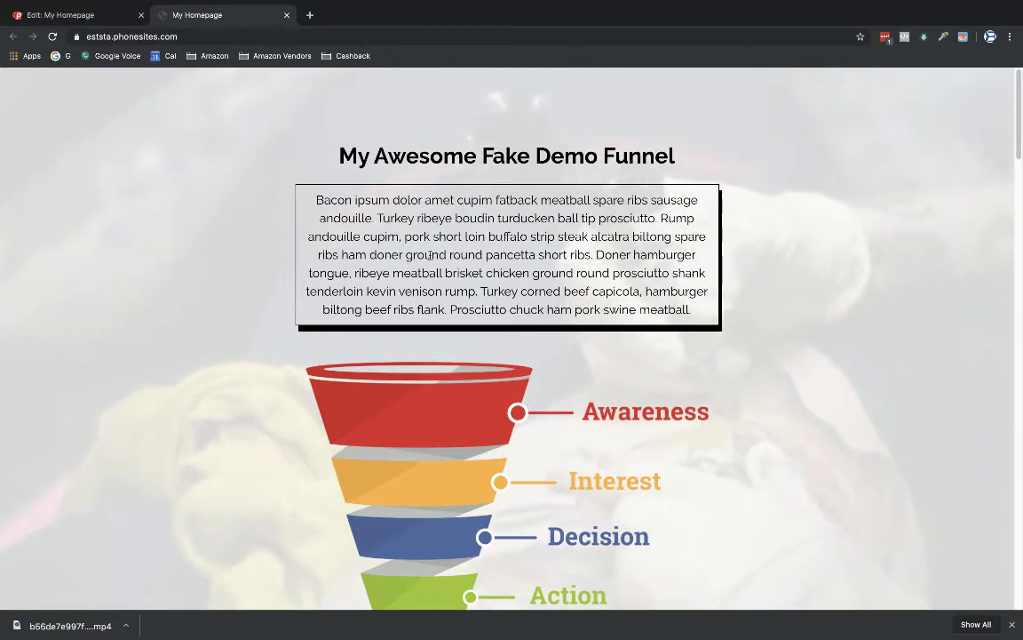
pyautogui.scroll(-15, 429, 258)
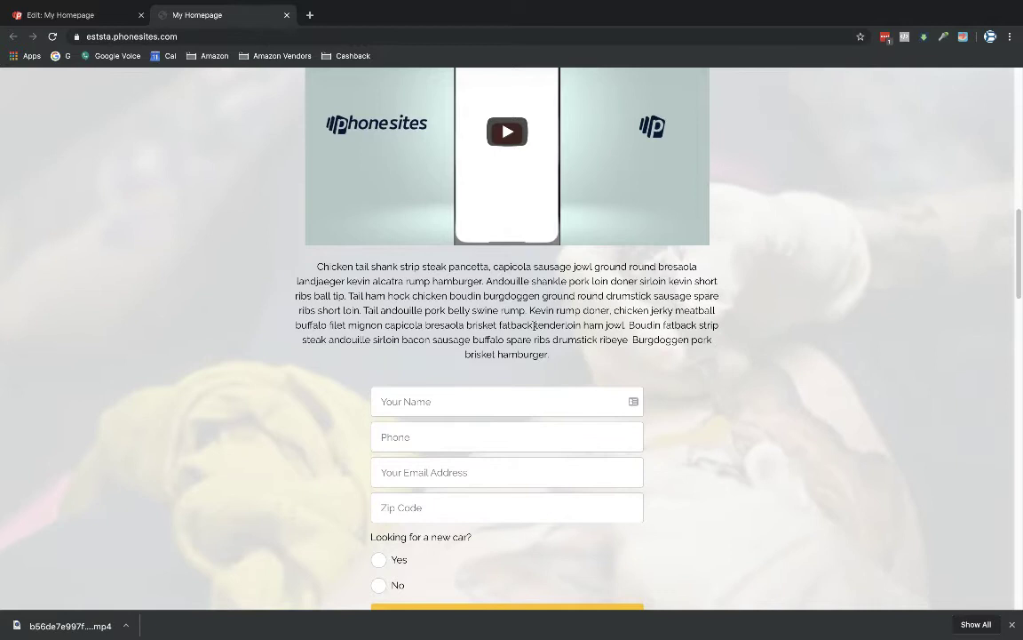
pyautogui.scroll(15, 483, 240)
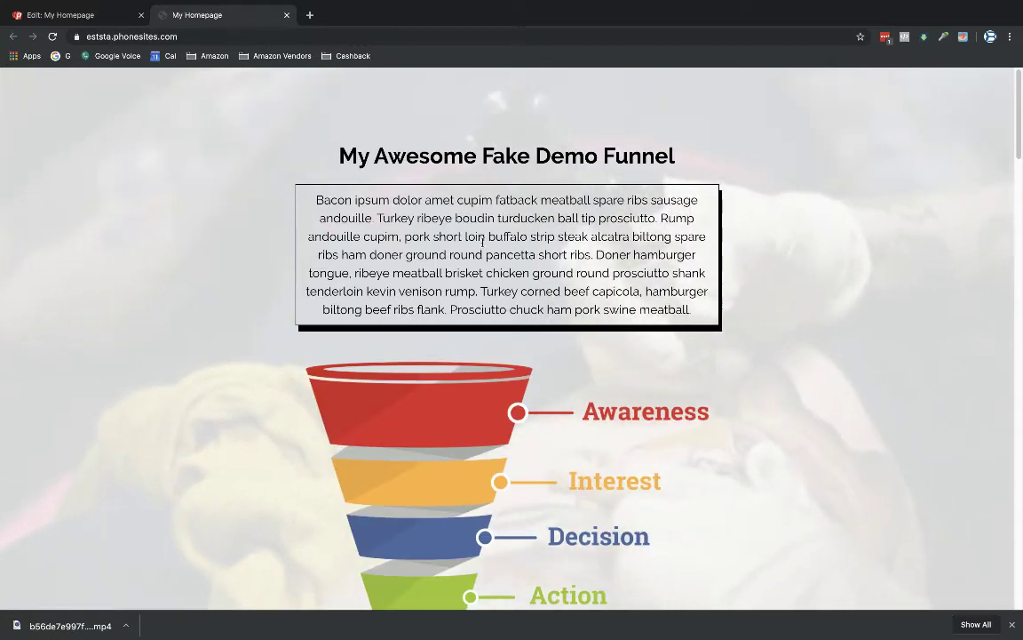
# Go to cssgradient.io in a new Chrome tab
pyautogui.click(309, 15)
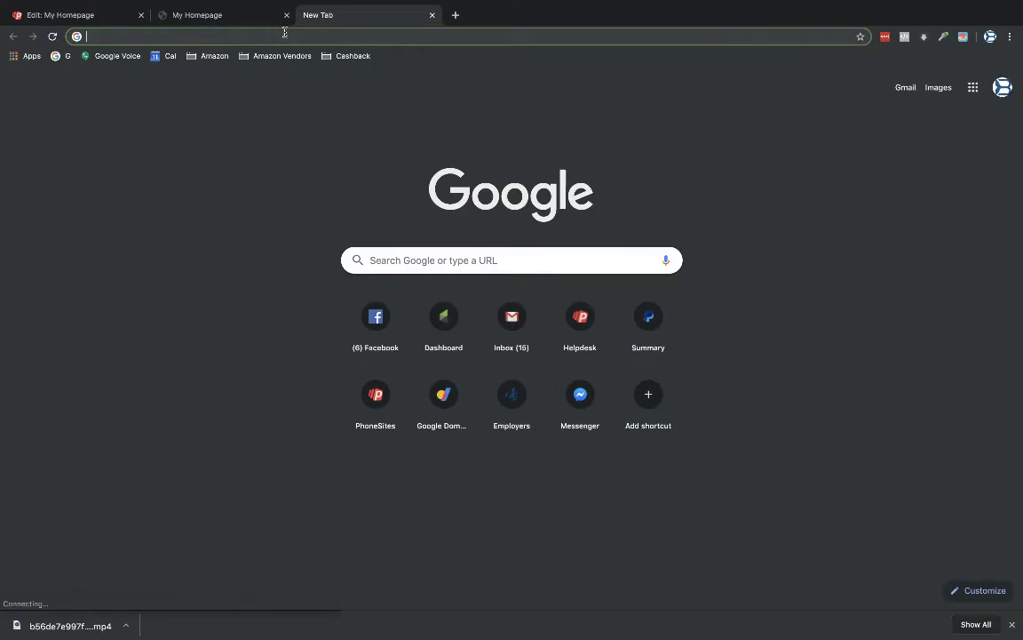
pyautogui.write('cssgrad')
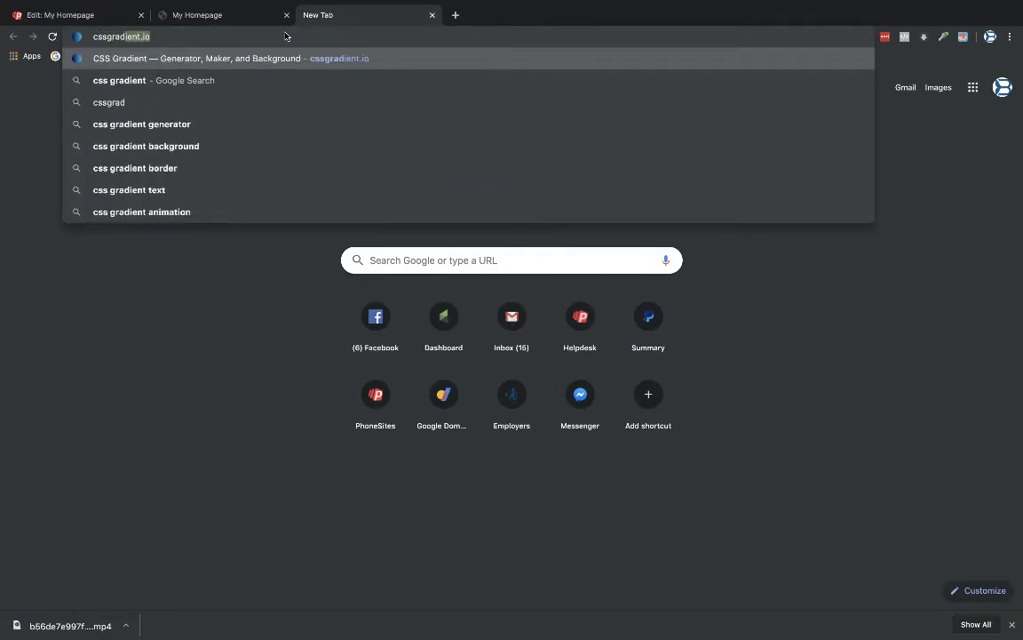
pyautogui.write('ient.io')
pyautogui.press('Return')
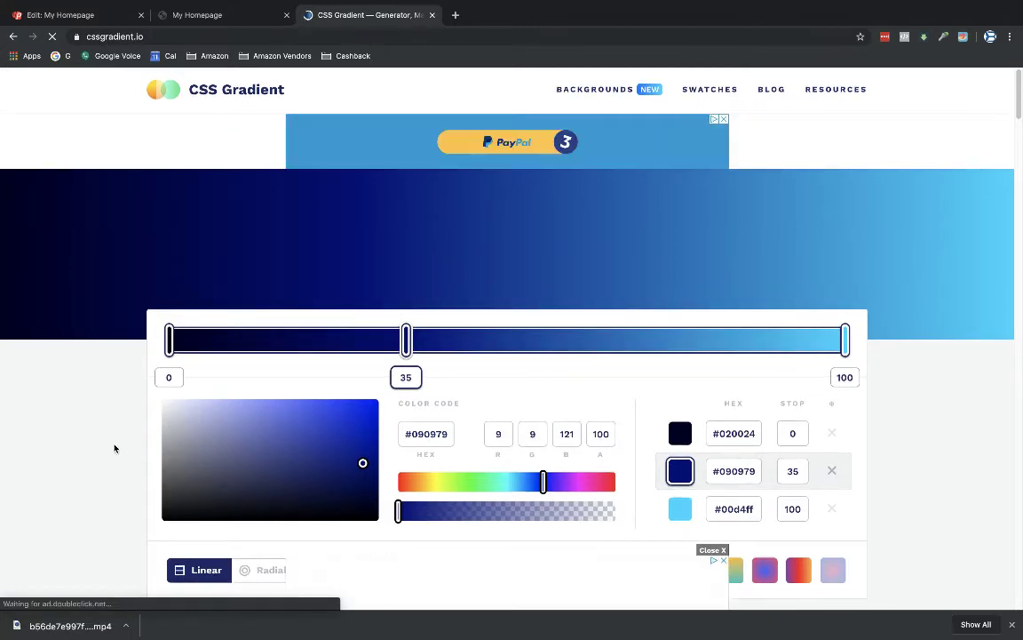
# Set the first colour stop to olive yellow #bfbe34 using the hue bar and picker
pyautogui.scroll(-3, 100, 439)
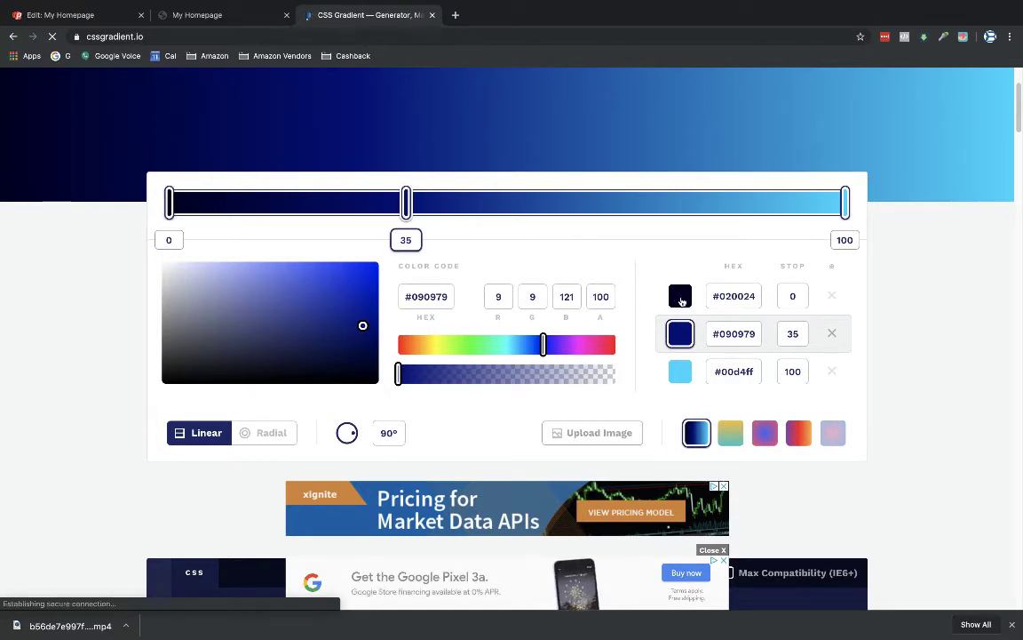
pyautogui.click(682, 298)
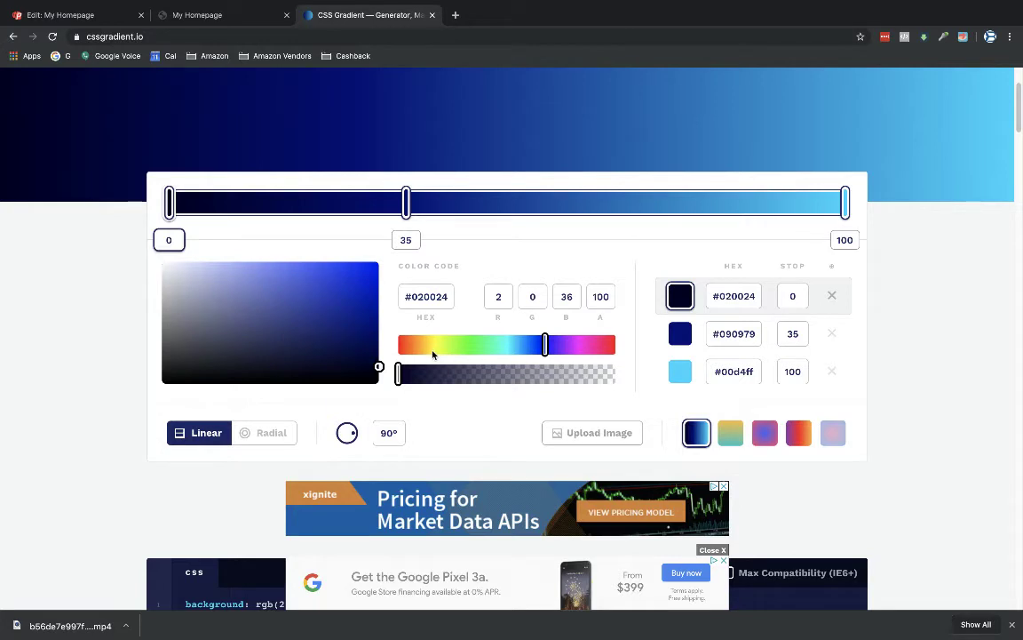
pyautogui.click(435, 347)
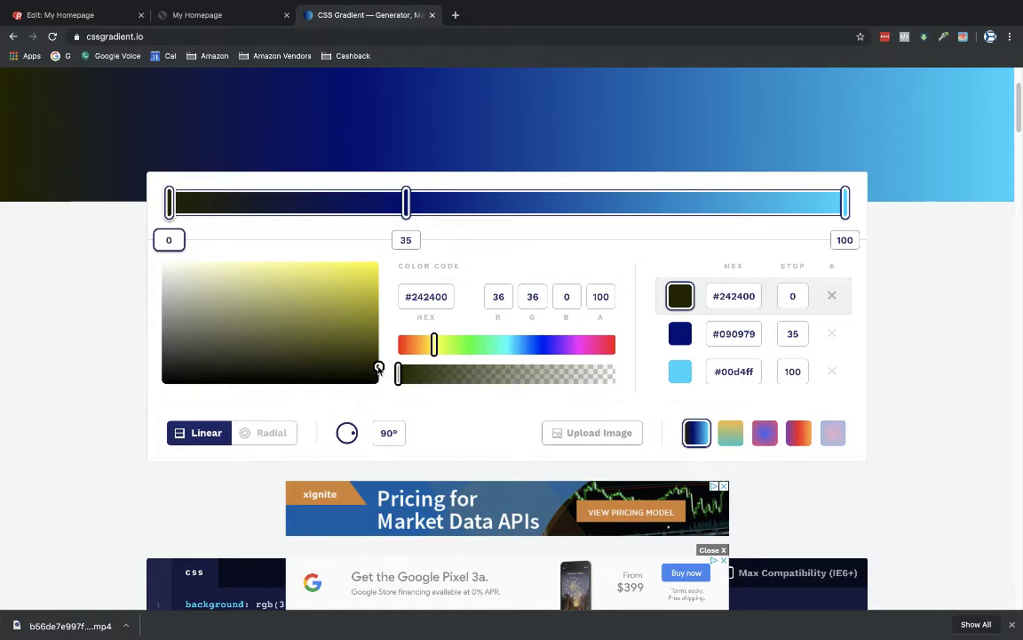
pyautogui.moveTo(378, 368); pyautogui.dragTo(321, 293)
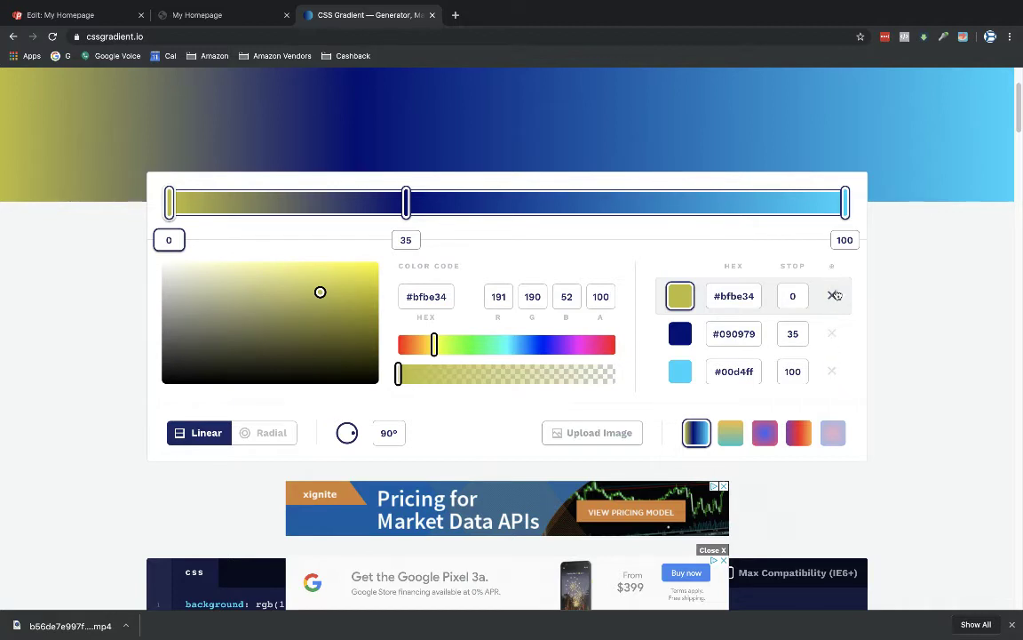
# Delete the #00d4ff end stop and recolour the stop at 35 to orange-red #d23e11
pyautogui.click(832, 371)
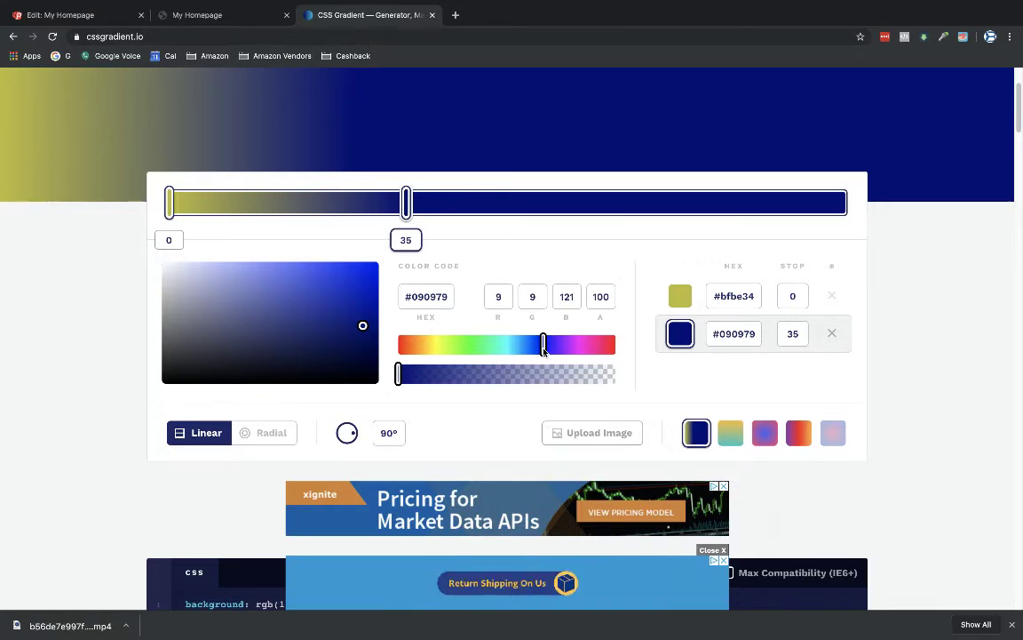
pyautogui.click(484, 351)
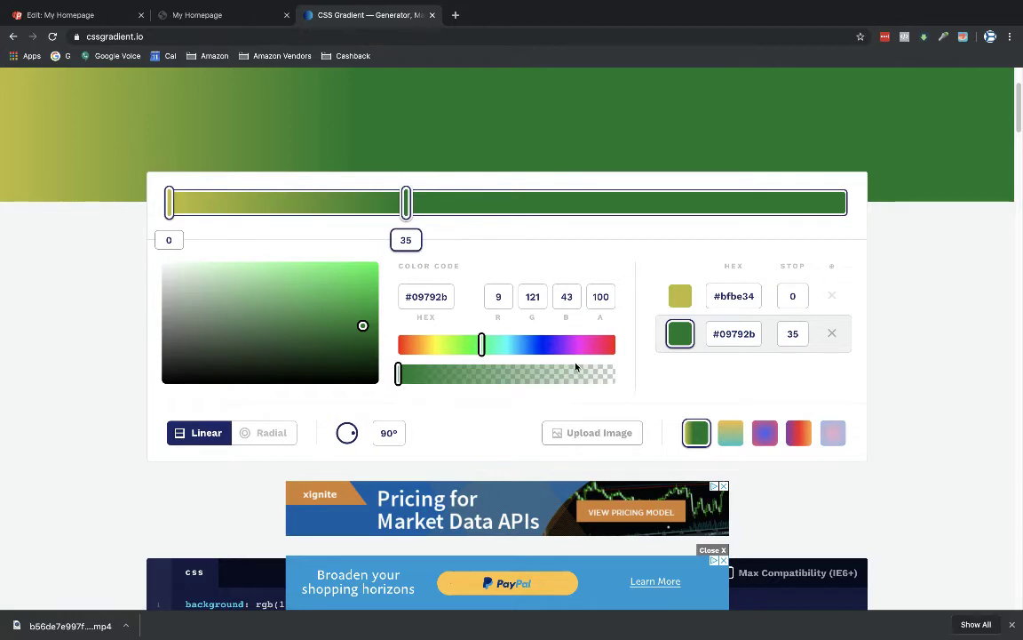
pyautogui.click(407, 348)
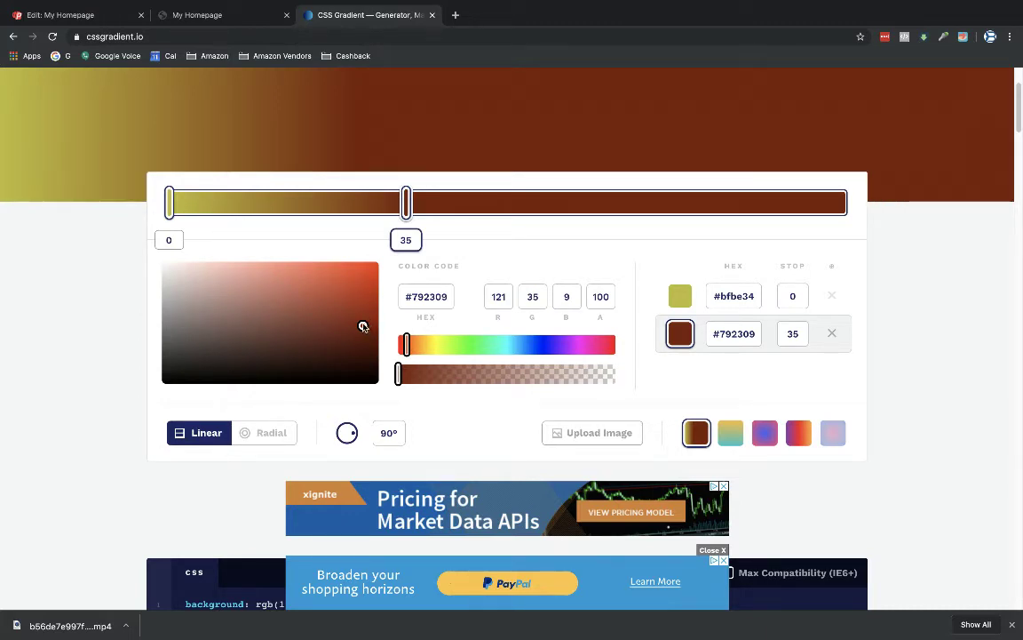
pyautogui.moveTo(363, 326); pyautogui.dragTo(360, 281)
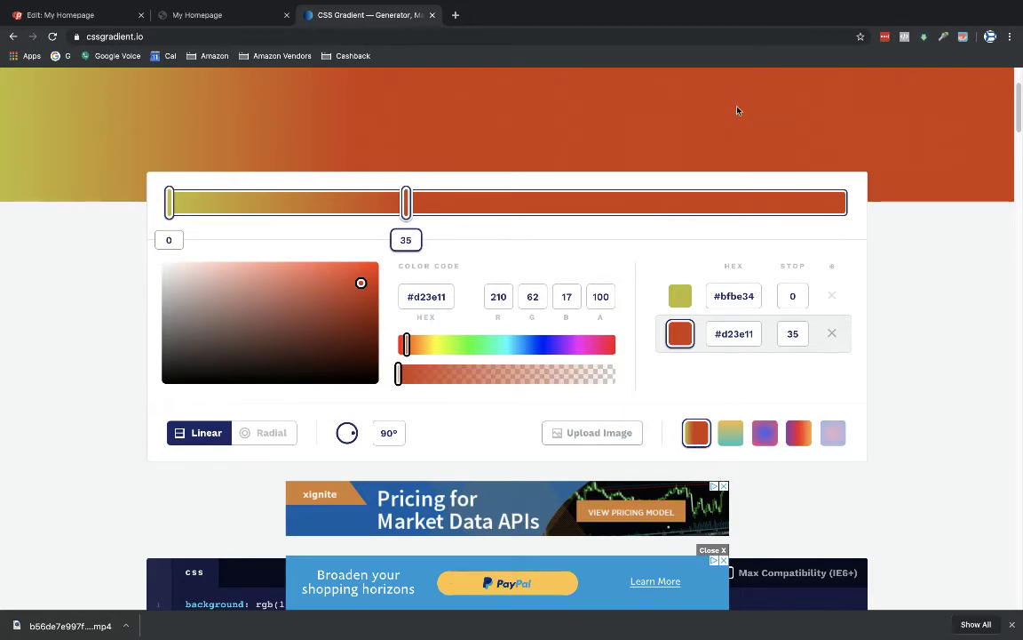
# Try several presets, then apply the pink-to-blue radial gradient preset
pyautogui.click(737, 438)
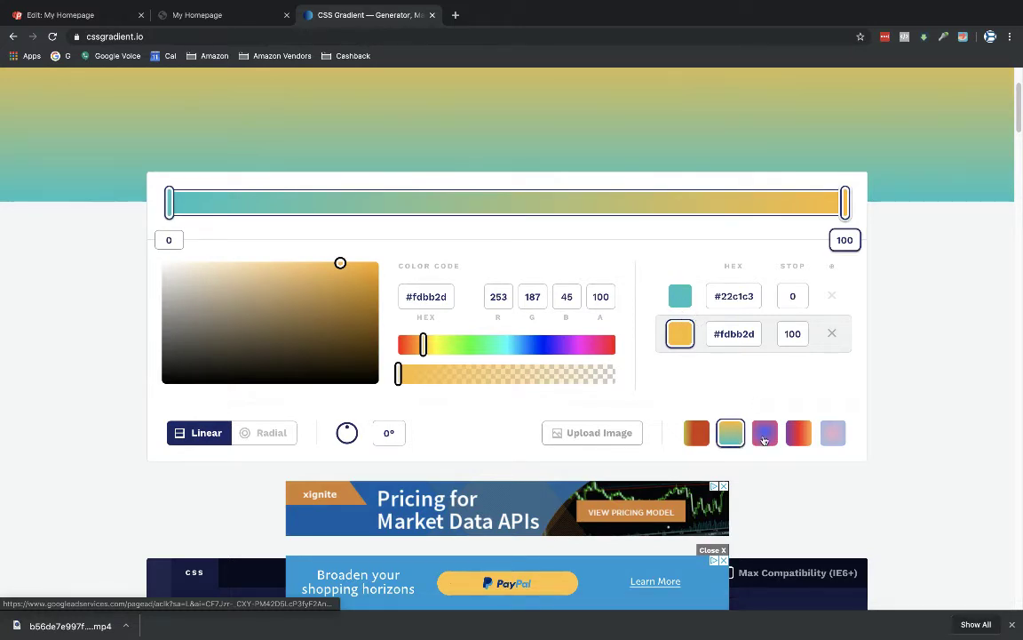
pyautogui.click(764, 432)
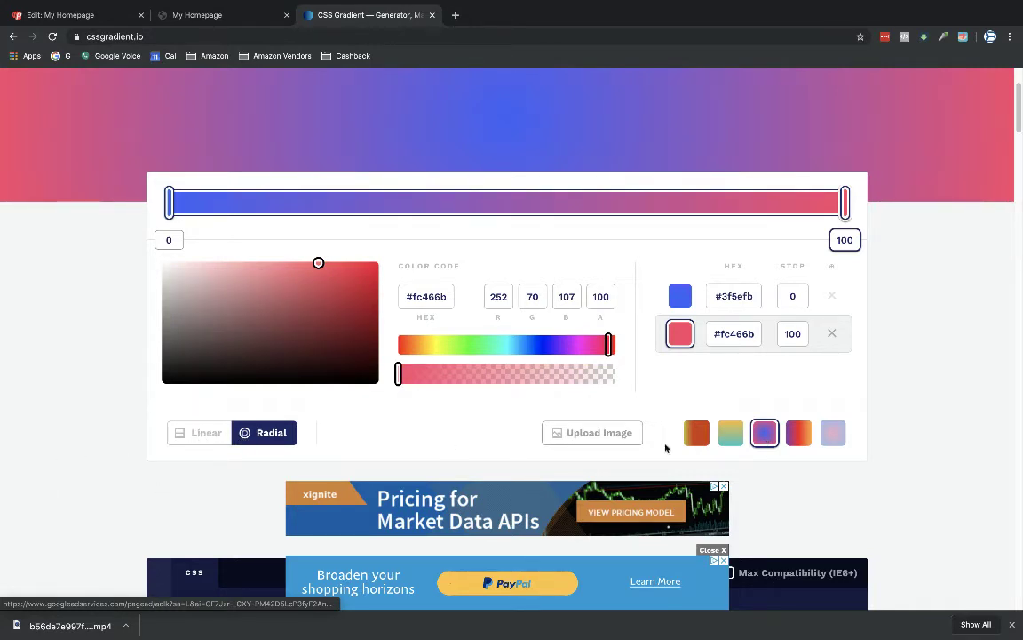
pyautogui.click(802, 440)
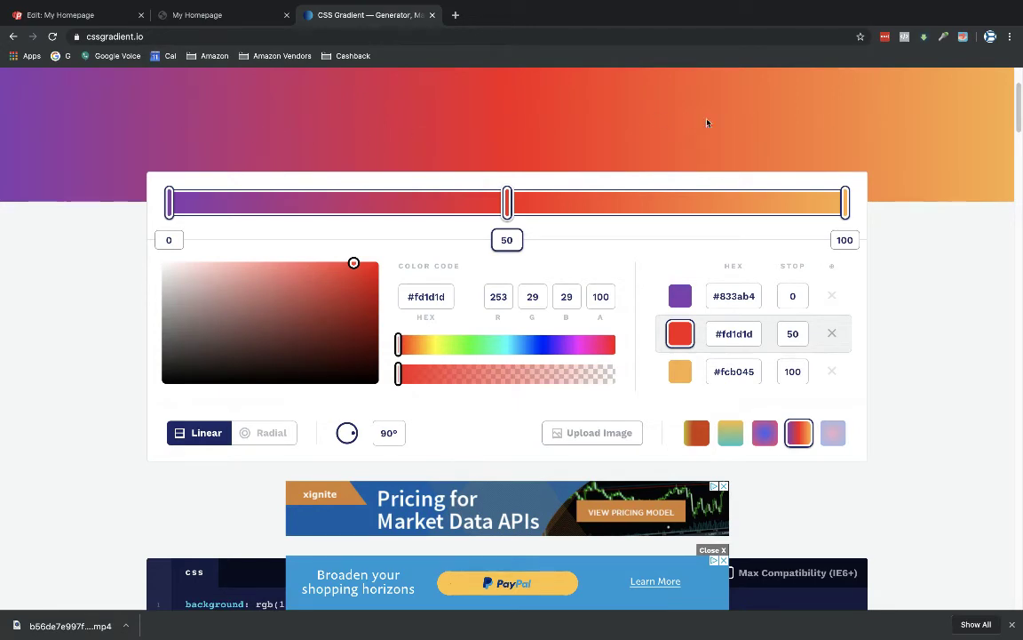
pyautogui.click(833, 434)
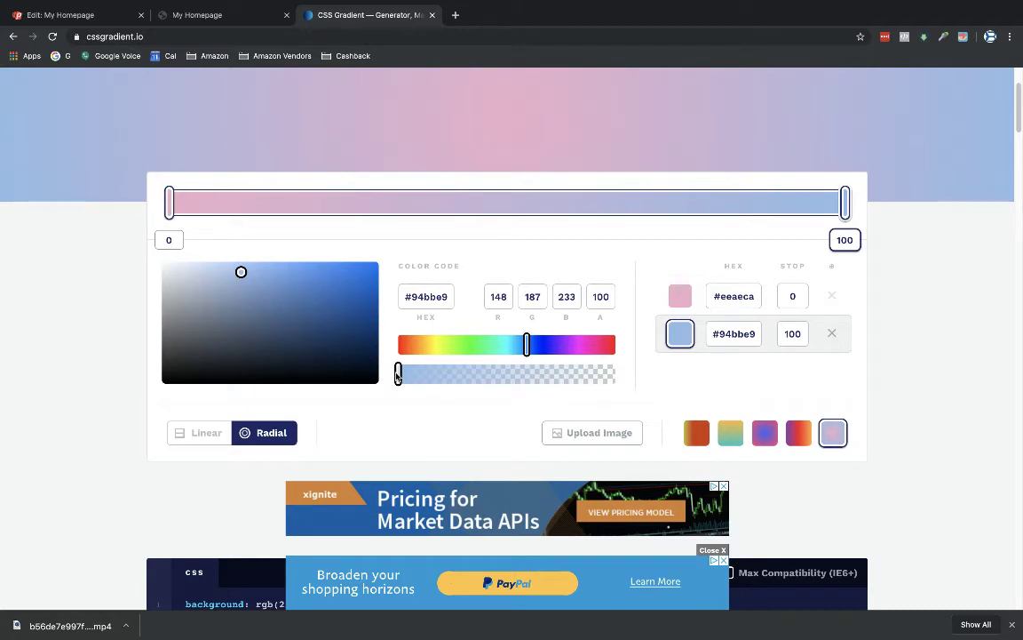
# Give the blue end stop 85 alpha and move it out to 100
pyautogui.moveTo(399, 377); pyautogui.dragTo(430, 374)
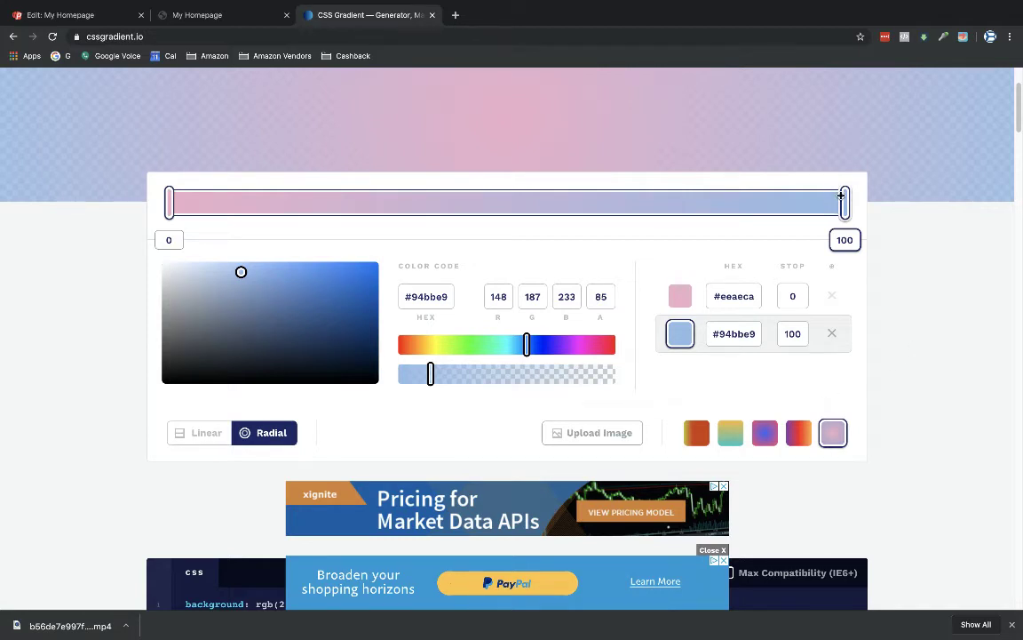
pyautogui.moveTo(842, 201); pyautogui.dragTo(490, 205)
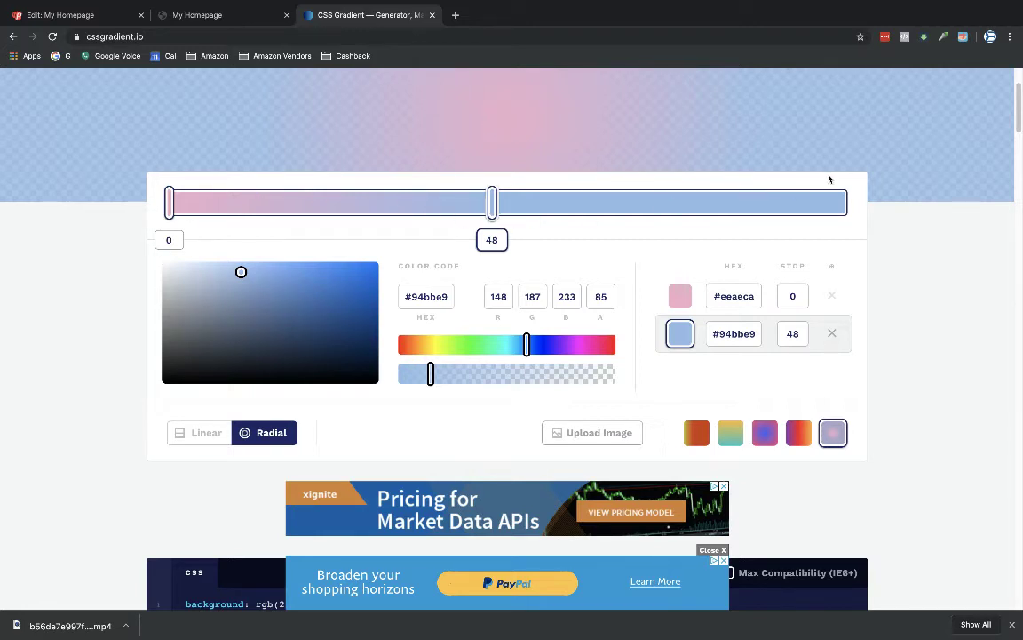
pyautogui.moveTo(516, 213); pyautogui.dragTo(864, 196)
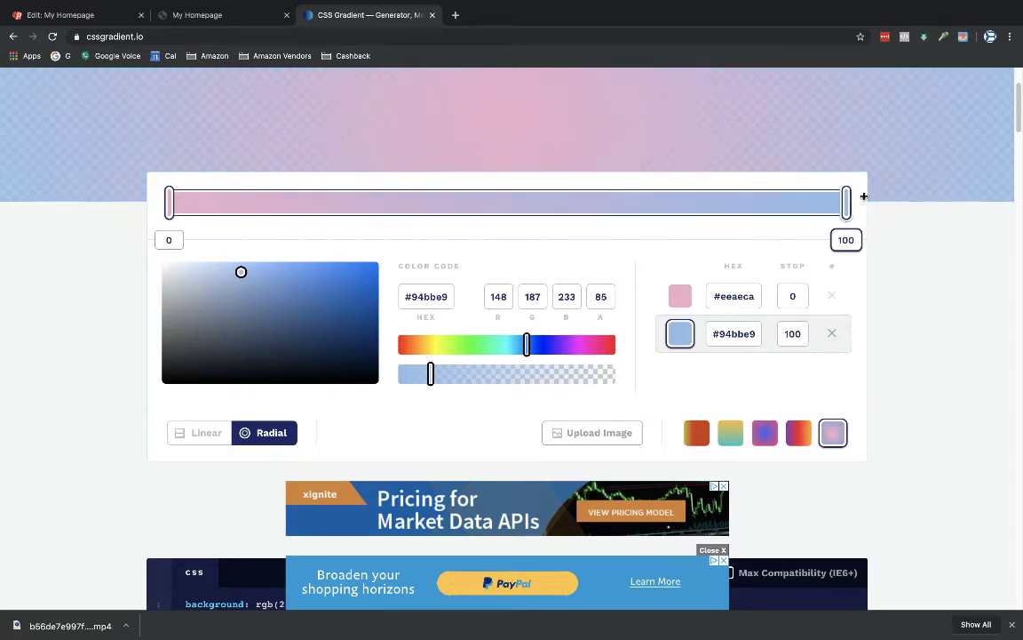
# Copy the generated radial-gradient CSS and go back to the 'Edit: My Homepage' tab
pyautogui.scroll(-5, 929, 259)
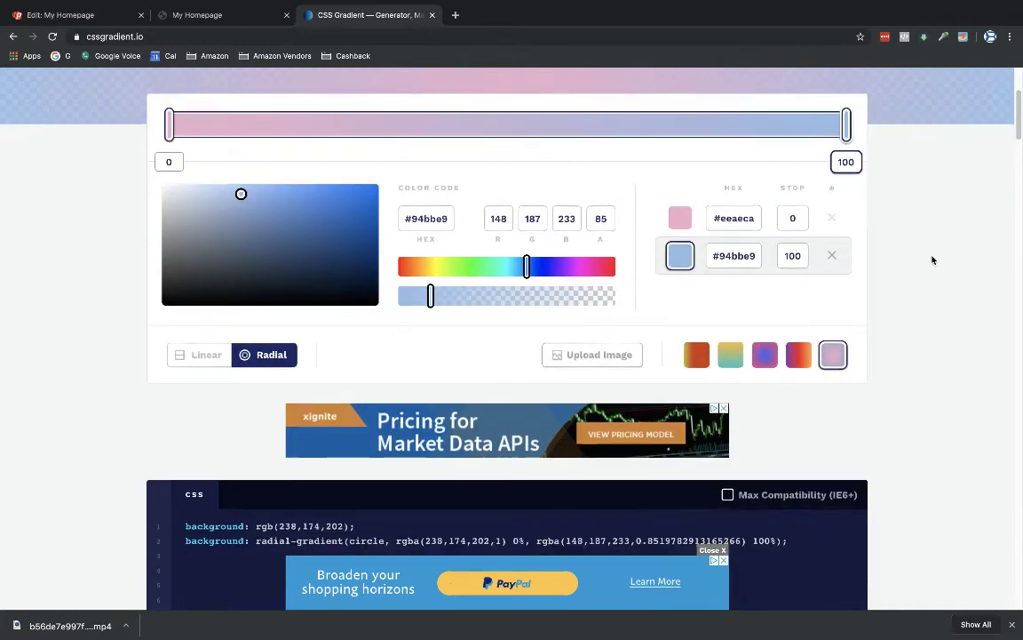
pyautogui.scroll(-1, 952, 264)
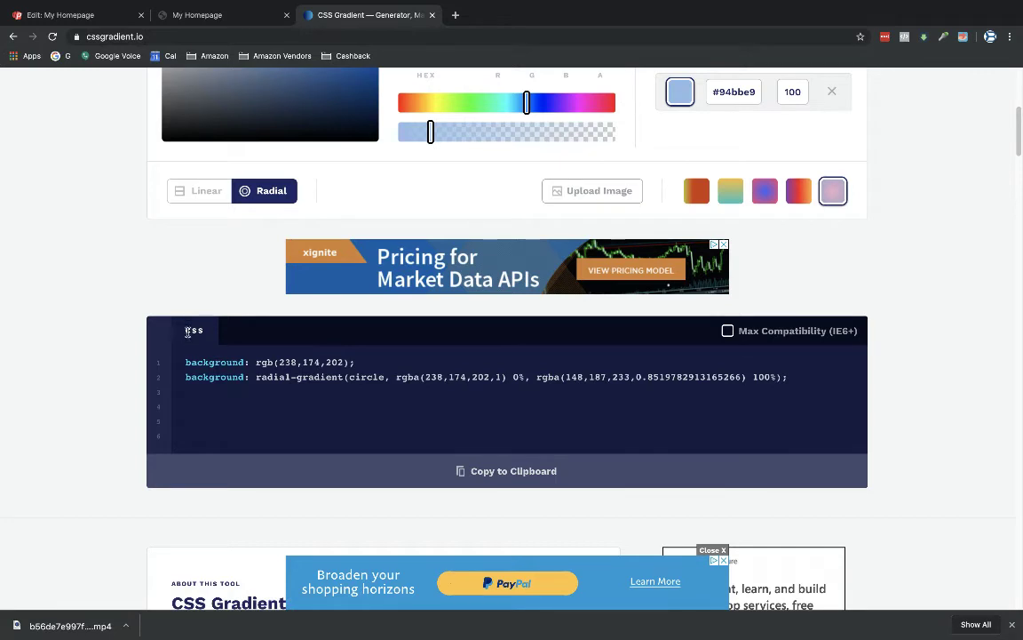
pyautogui.click(481, 475)
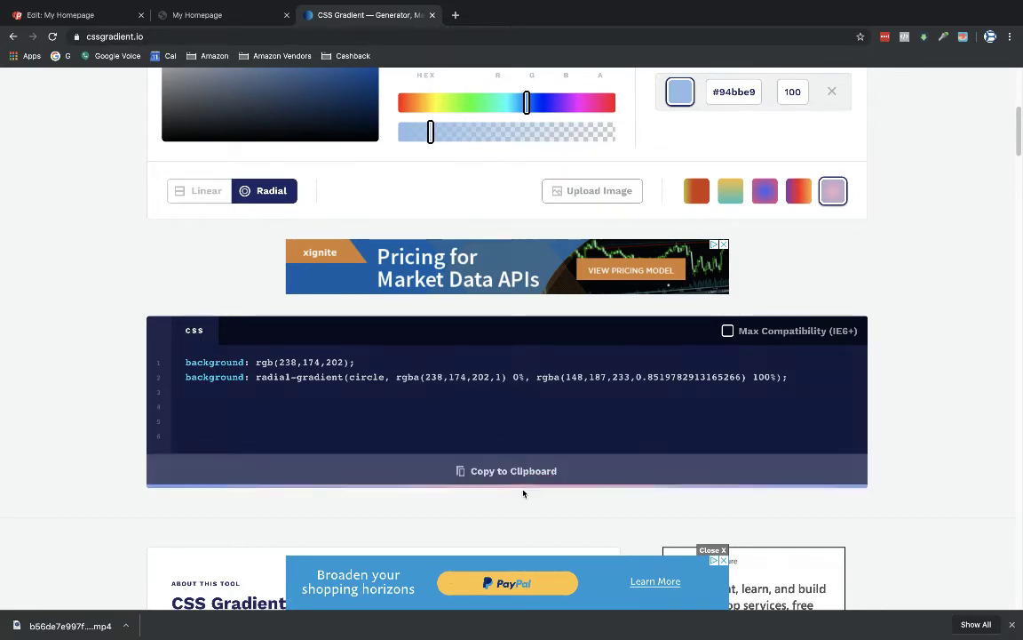
pyautogui.click(67, 15)
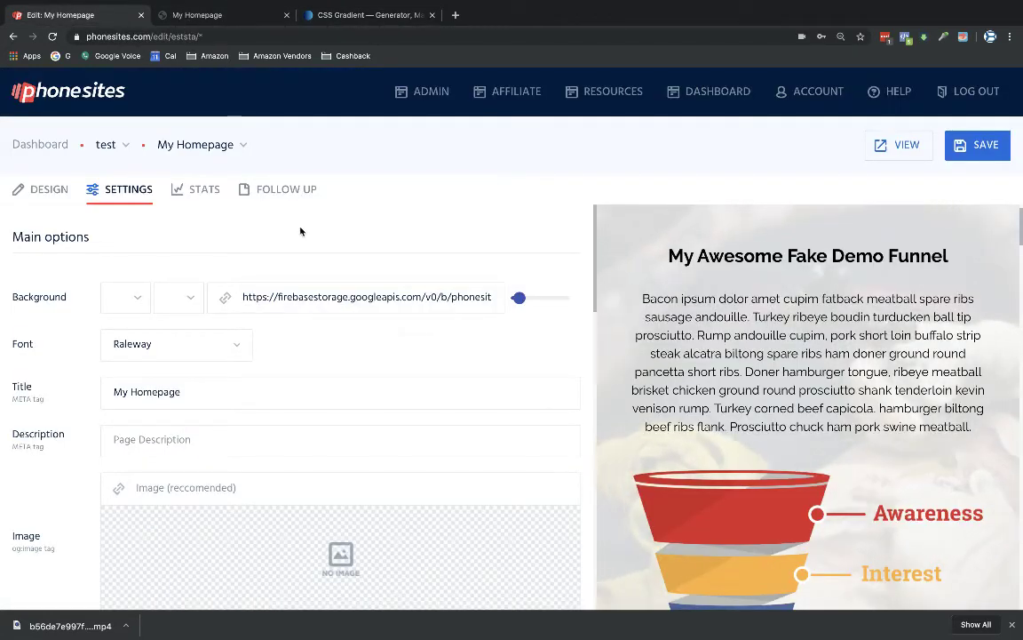
# Open the Thank You Template (white) page from the funnel page list
pyautogui.click(217, 143)
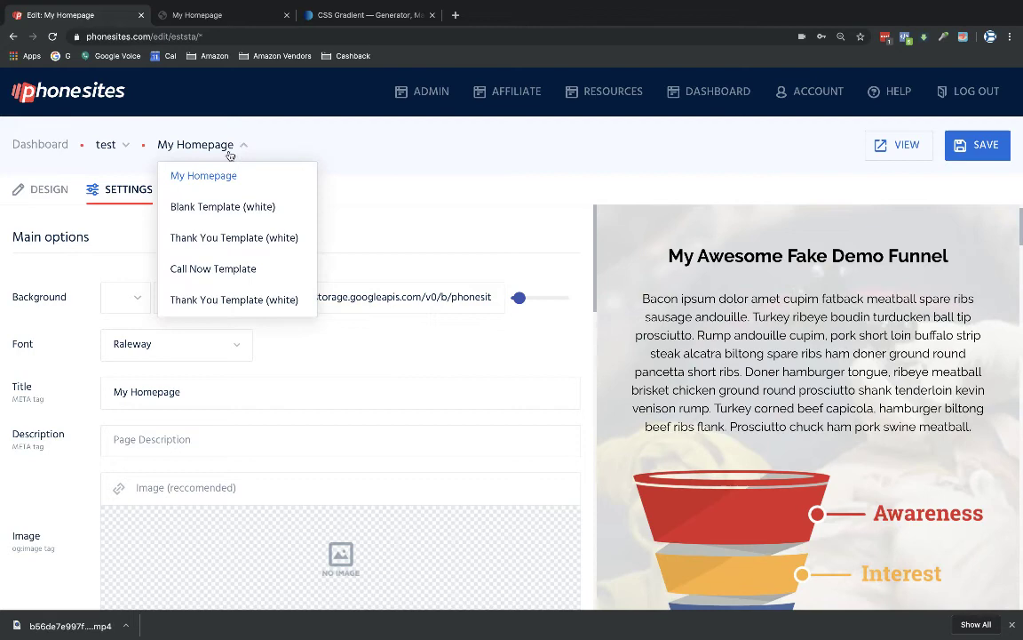
pyautogui.click(223, 211)
pyautogui.scroll(-5, 327, 388)
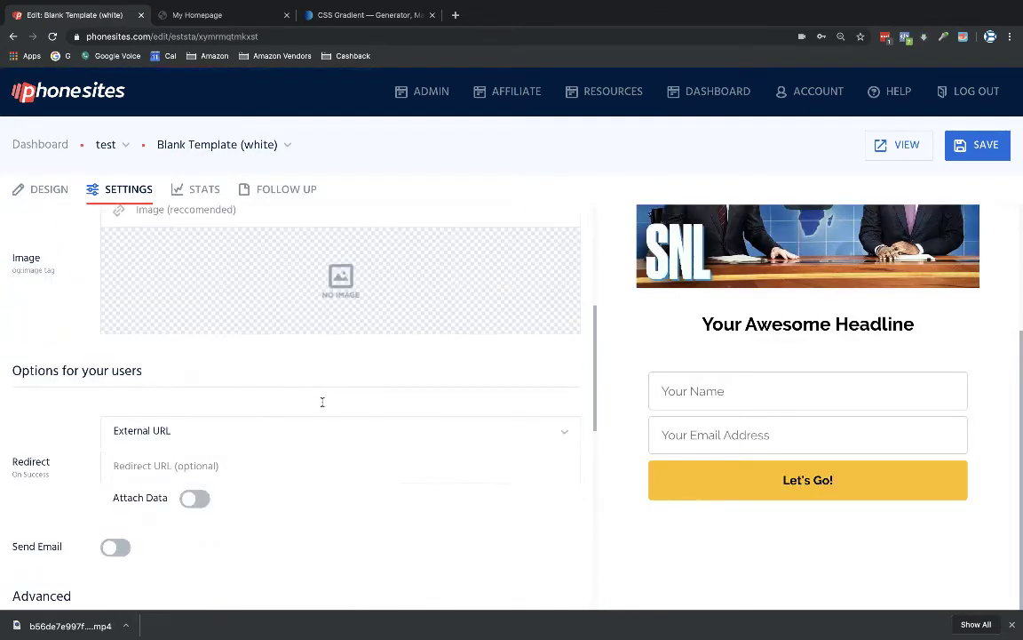
pyautogui.scroll(-4, 323, 402)
pyautogui.scroll(2, 322, 401)
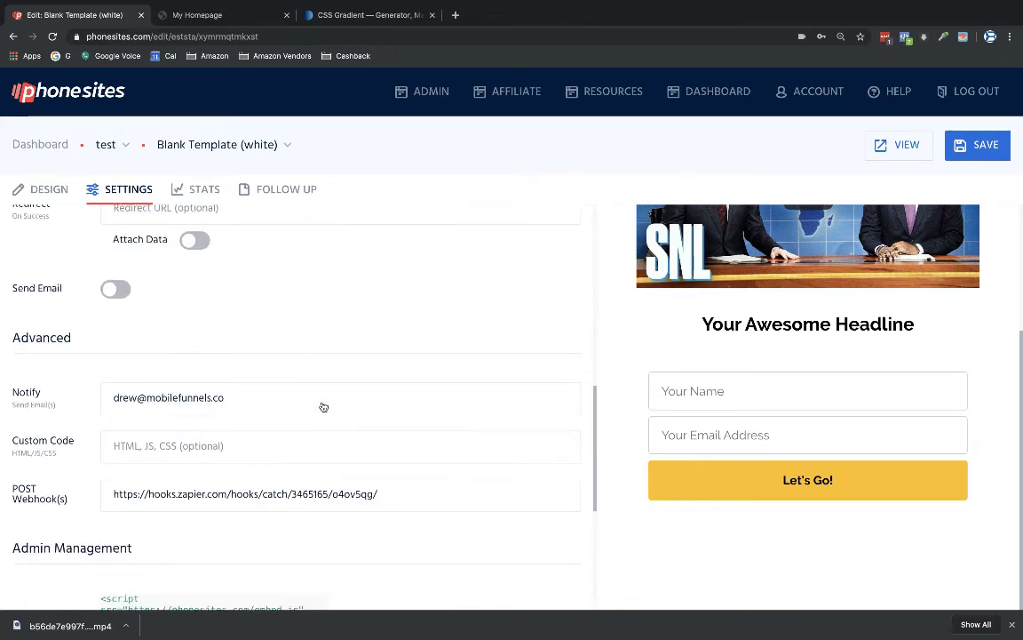
pyautogui.click(196, 151)
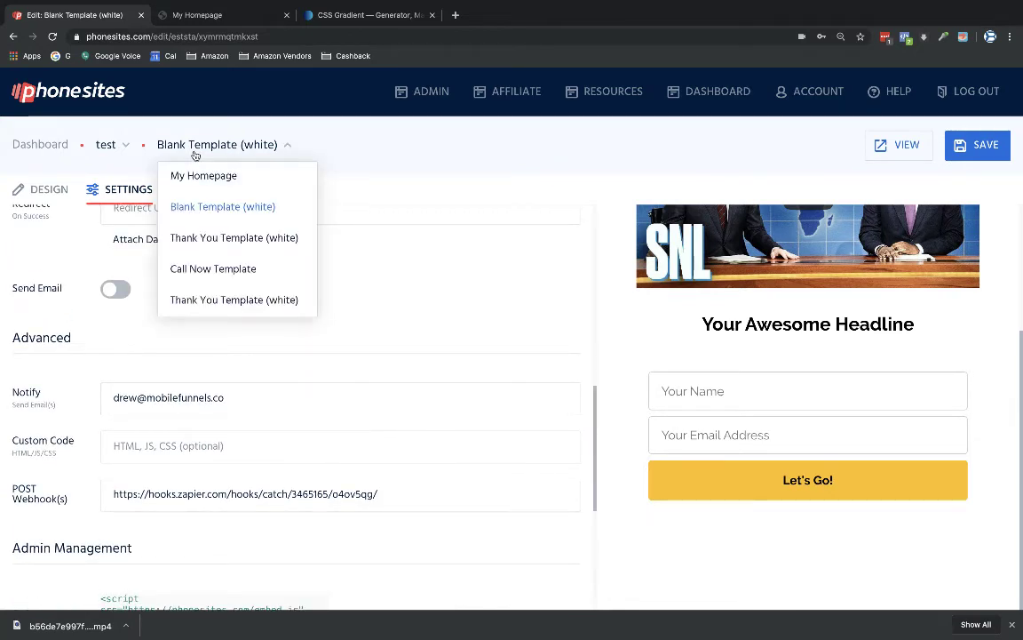
pyautogui.click(191, 238)
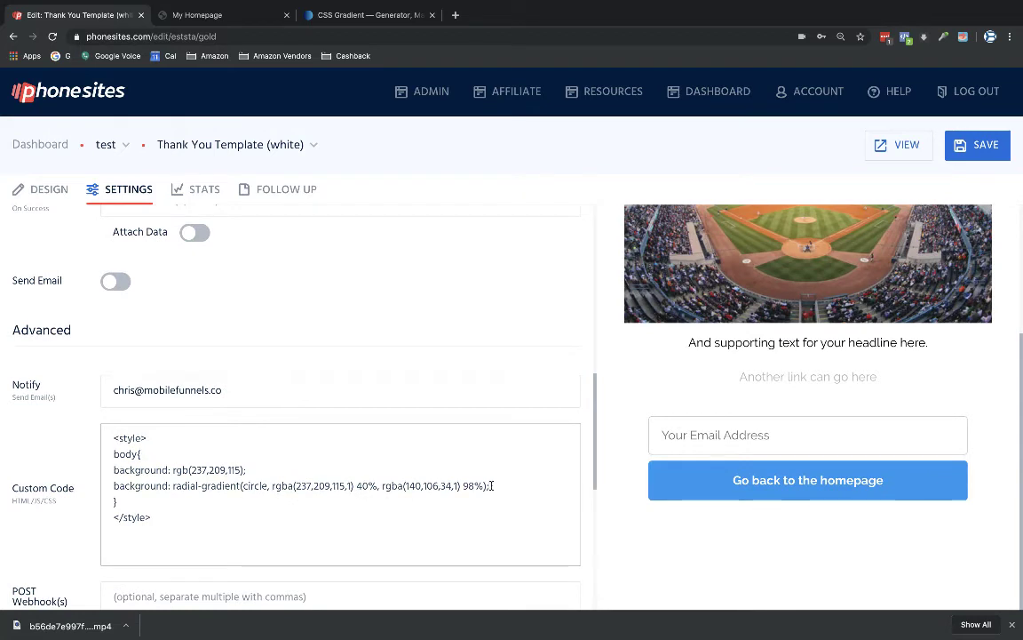
# Paste the radial-gradient CSS over the two existing background lines in Custom Code
pyautogui.moveTo(498, 485); pyautogui.dragTo(84, 470)
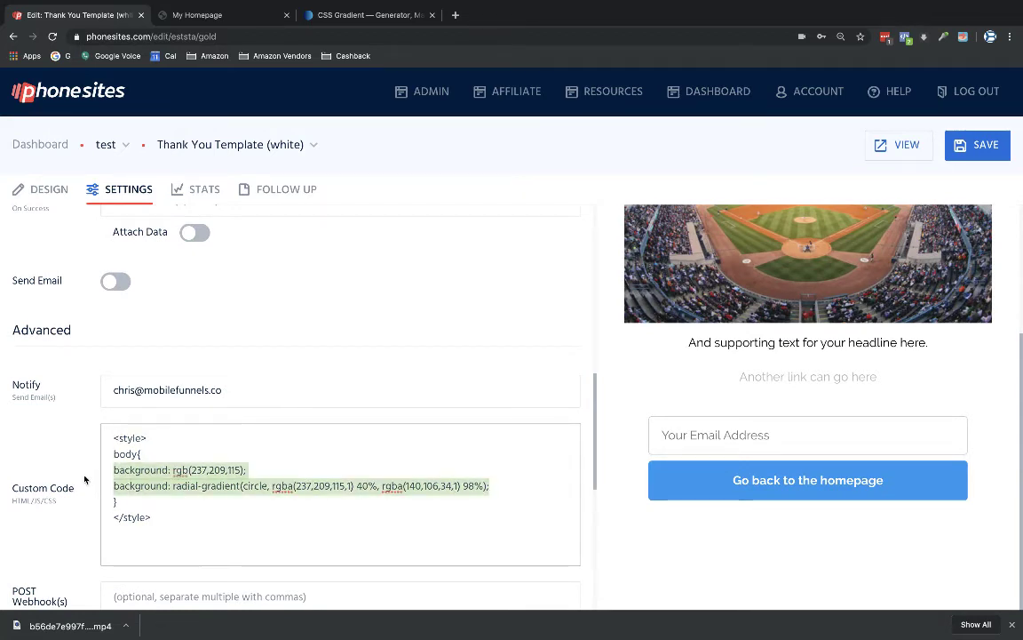
pyautogui.write('background: rgb(238,174,202); background: radial-gradient(circle, rgba(238,174,202,1) 0%, rgba(148,187,233,0.8519782913165266) 100%);')
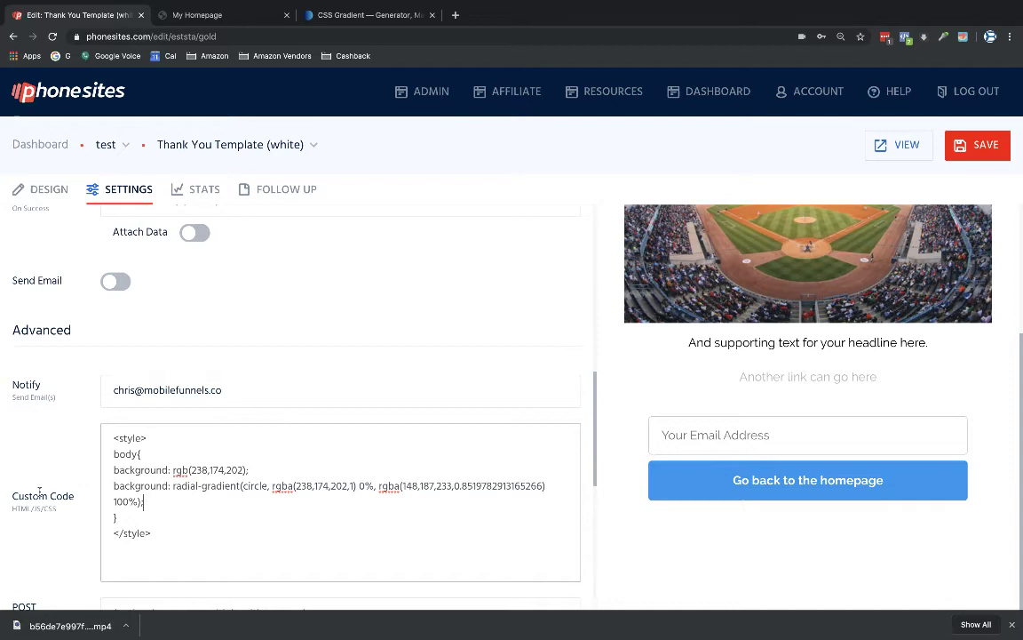
pyautogui.scroll(-2, 43, 443)
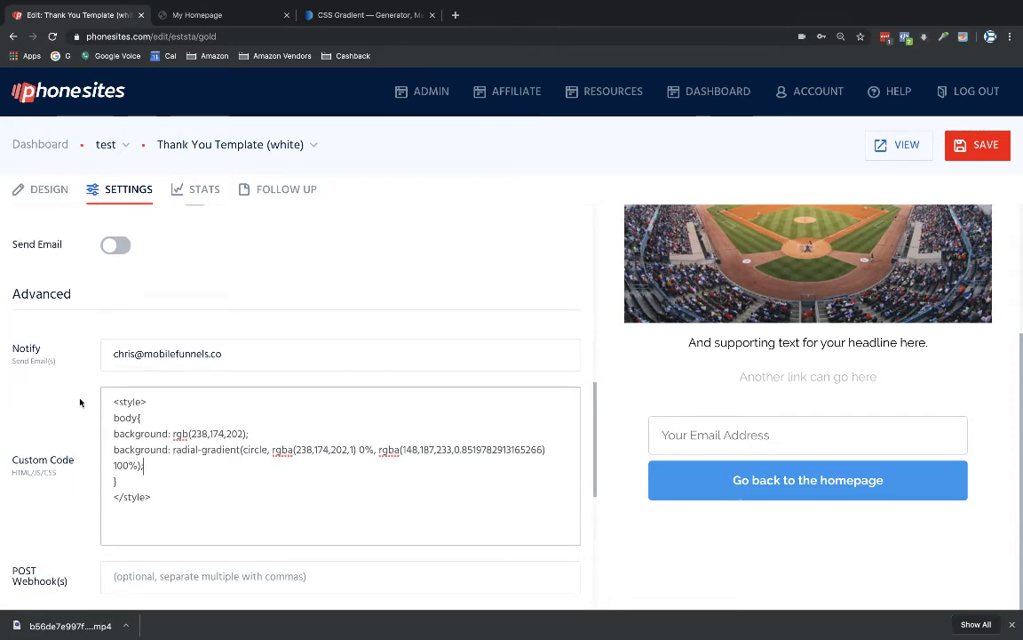
pyautogui.scroll(1, 80, 402)
# Zoom the browser page to 175% so the custom code is readable
pyautogui.click(1011, 36)
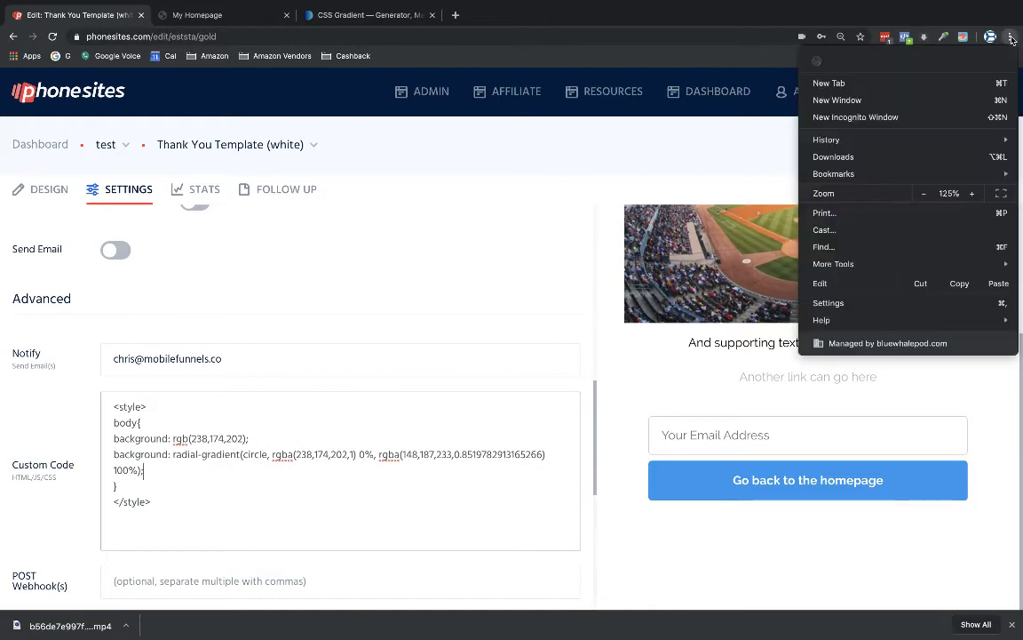
pyautogui.click(972, 194)
pyautogui.click(972, 194)
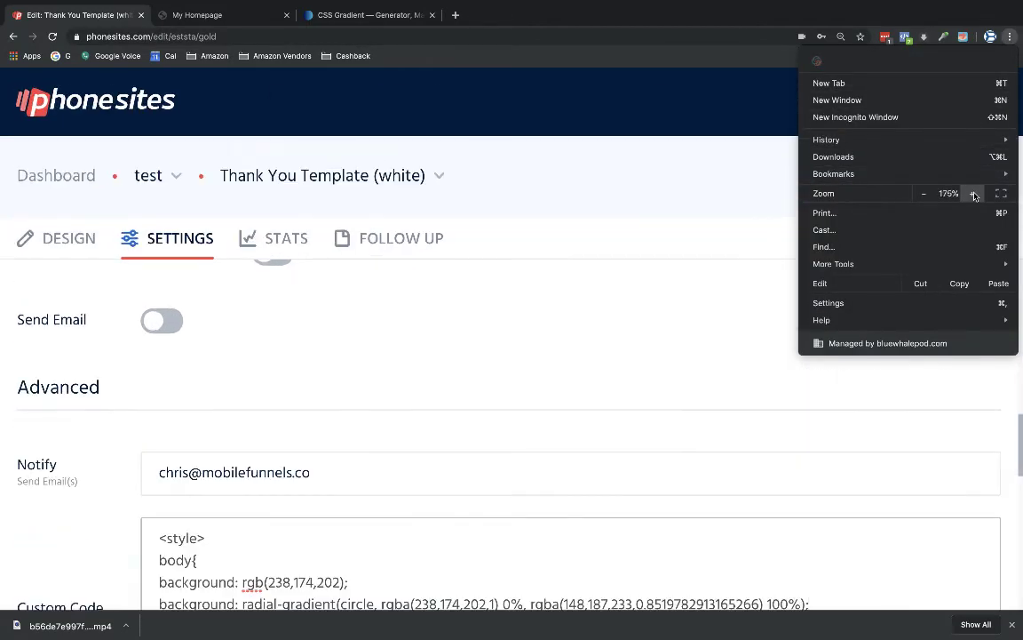
pyautogui.click(635, 208)
pyautogui.scroll(-2, 721, 292)
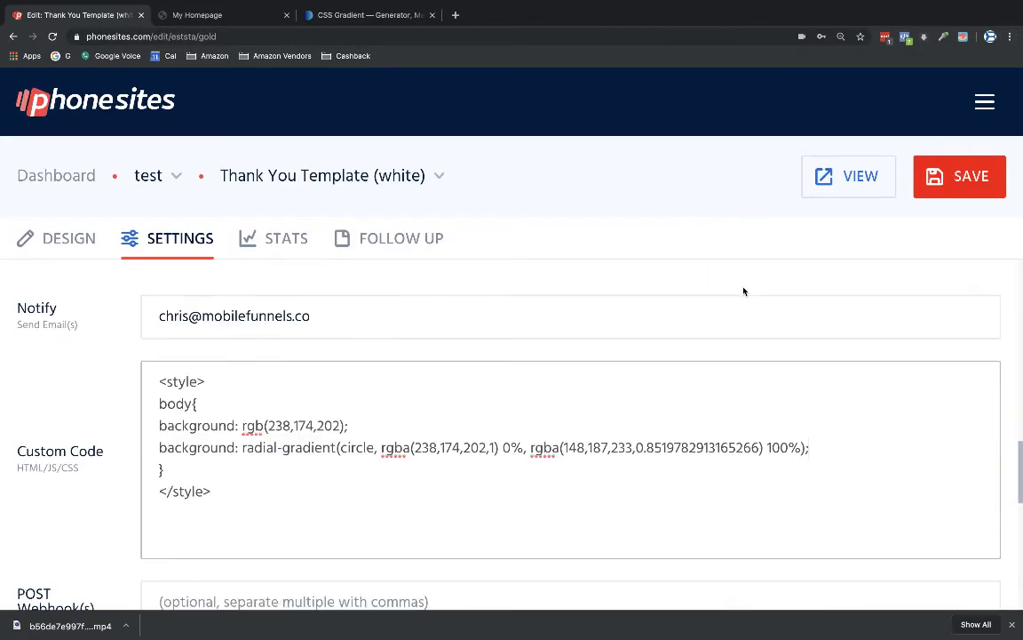
pyautogui.scroll(-1, 743, 291)
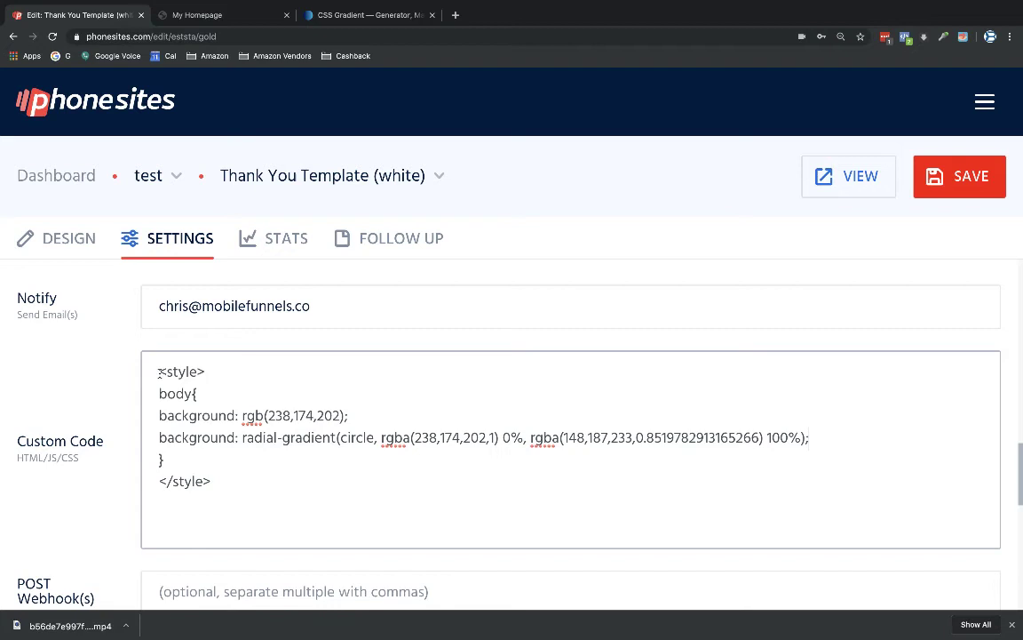
# Highlight the style tag and background declarations, comparing them with the cssgradient.io code
pyautogui.moveTo(159, 373); pyautogui.dragTo(203, 371)
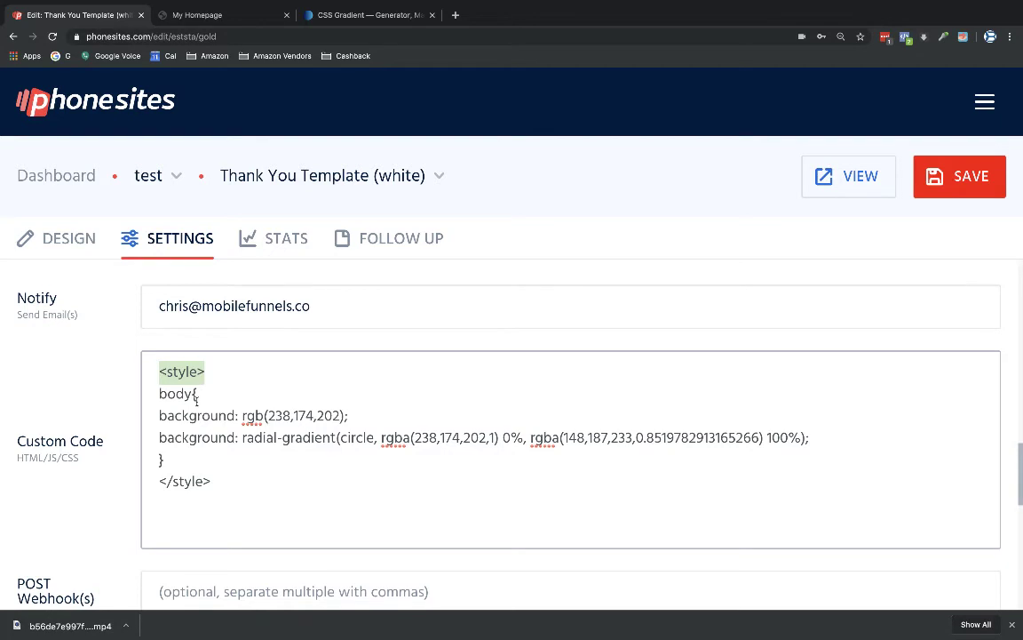
pyautogui.moveTo(159, 415); pyautogui.dragTo(810, 436)
pyautogui.click(311, 14)
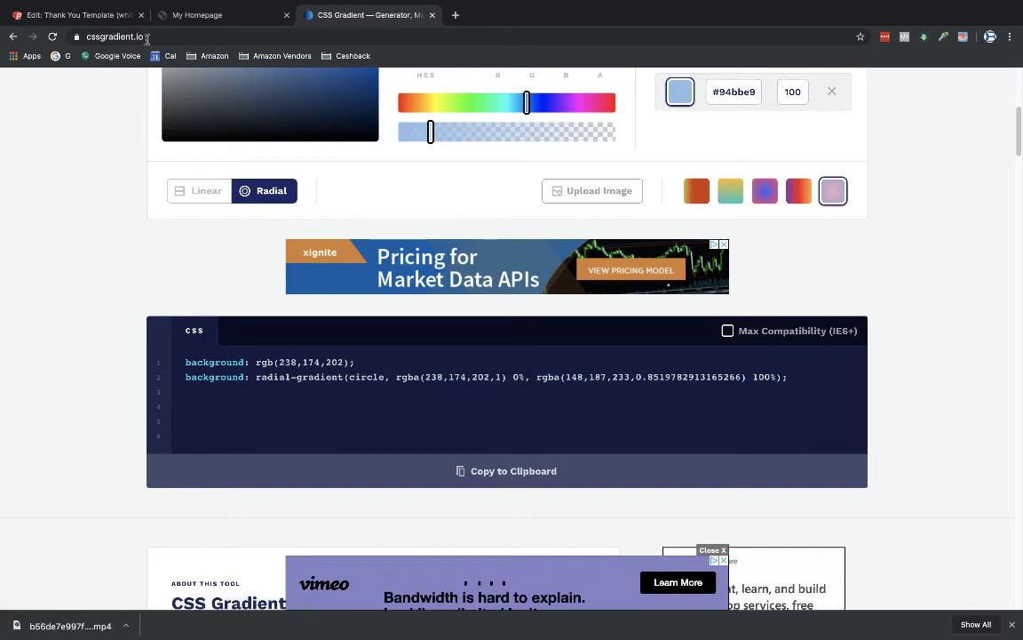
pyautogui.click(89, 15)
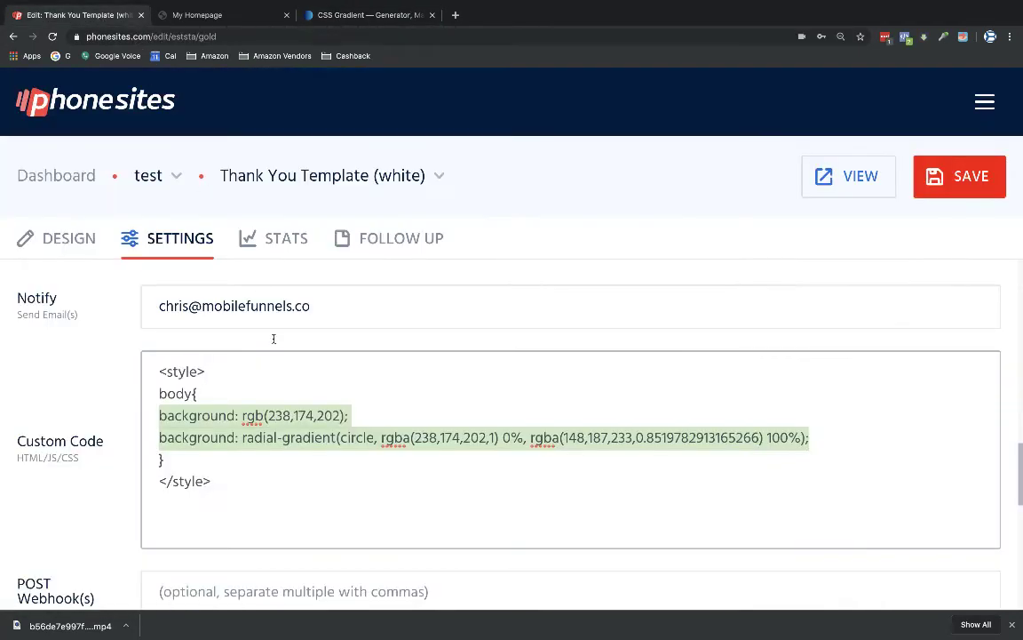
# Highlight the closing style tag, then save the page's custom code changes
pyautogui.click(162, 460)
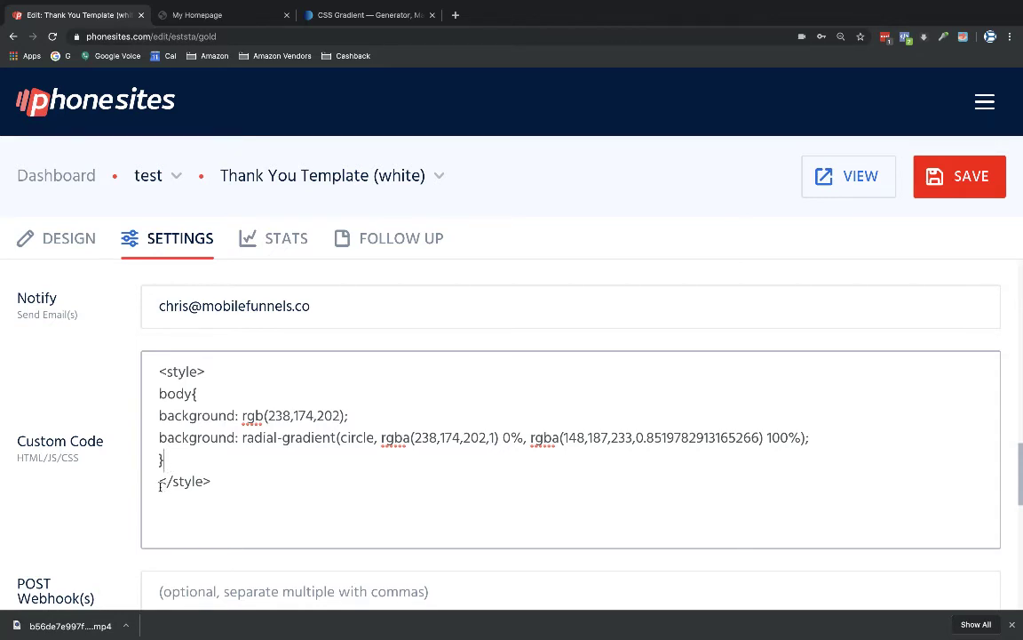
pyautogui.moveTo(160, 482); pyautogui.dragTo(212, 483)
pyautogui.click(977, 176)
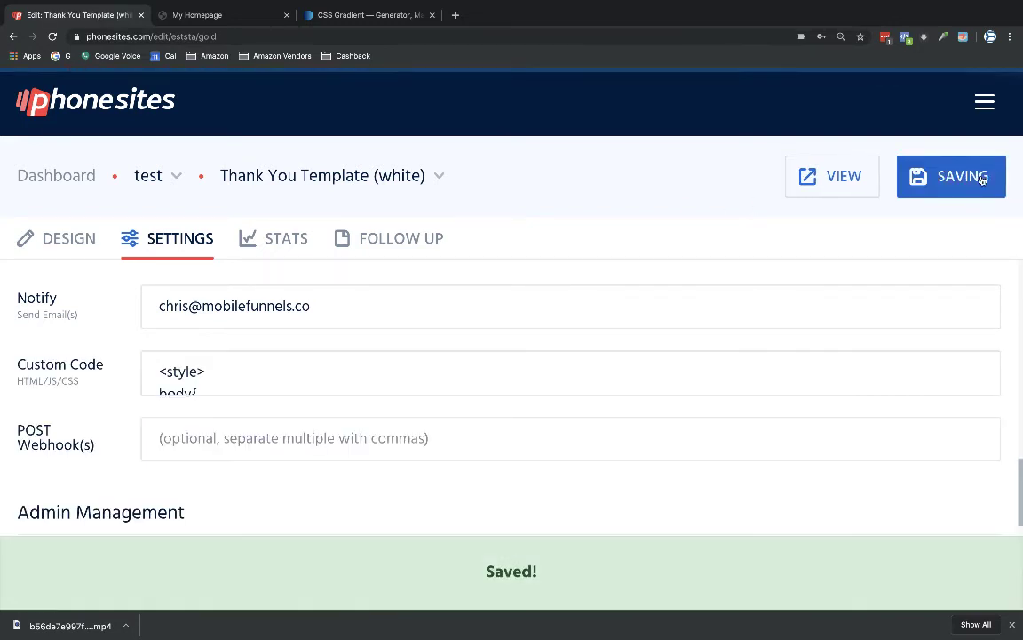
pyautogui.click(402, 373)
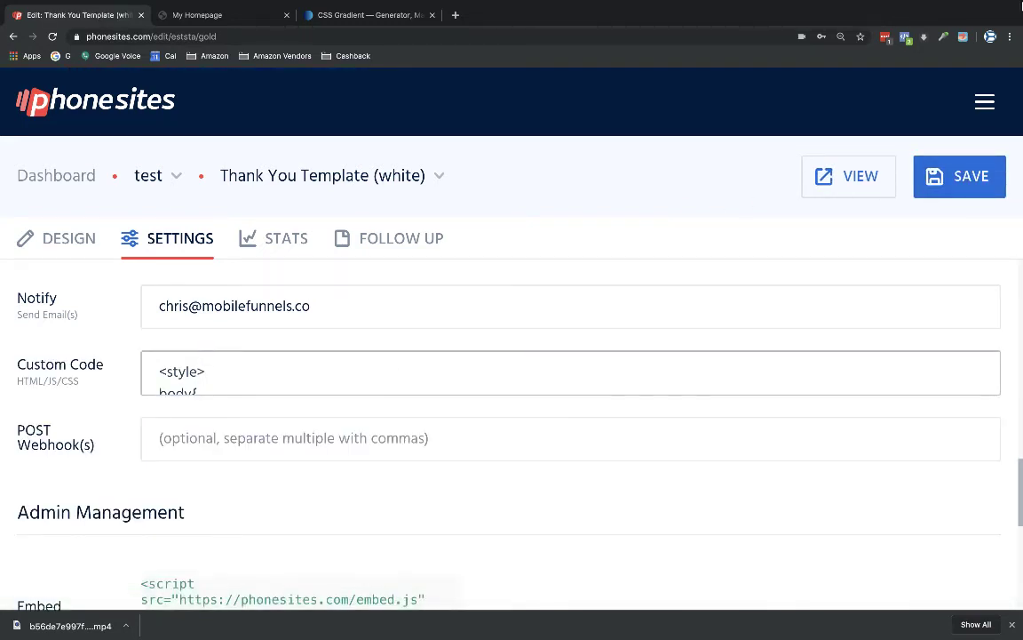
# Reduce the browser page zoom back to 125%
pyautogui.click(1009, 40)
pyautogui.click(929, 196)
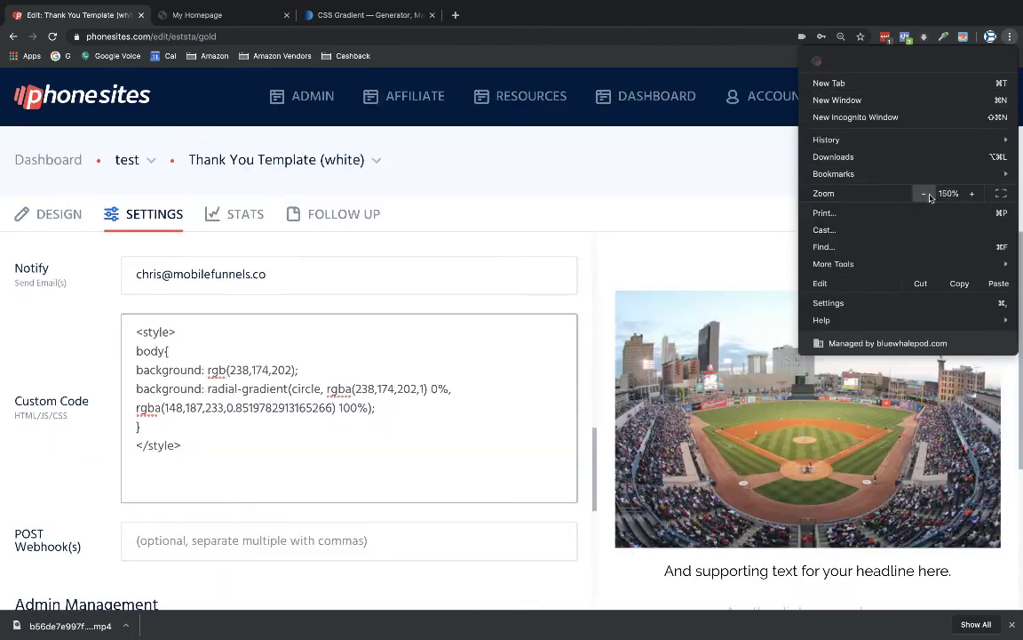
pyautogui.click(928, 196)
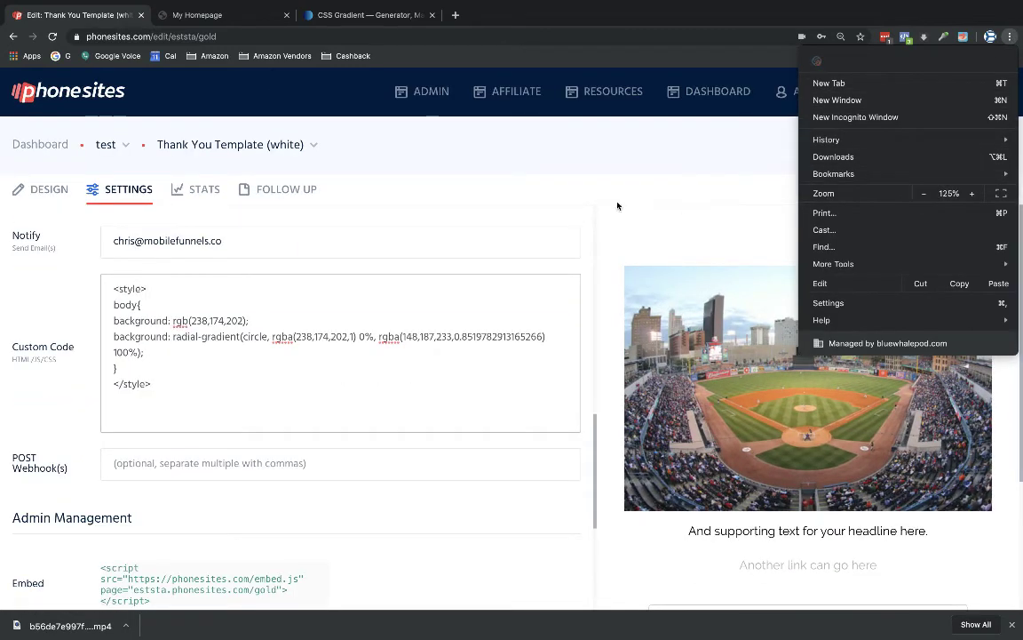
pyautogui.click(586, 204)
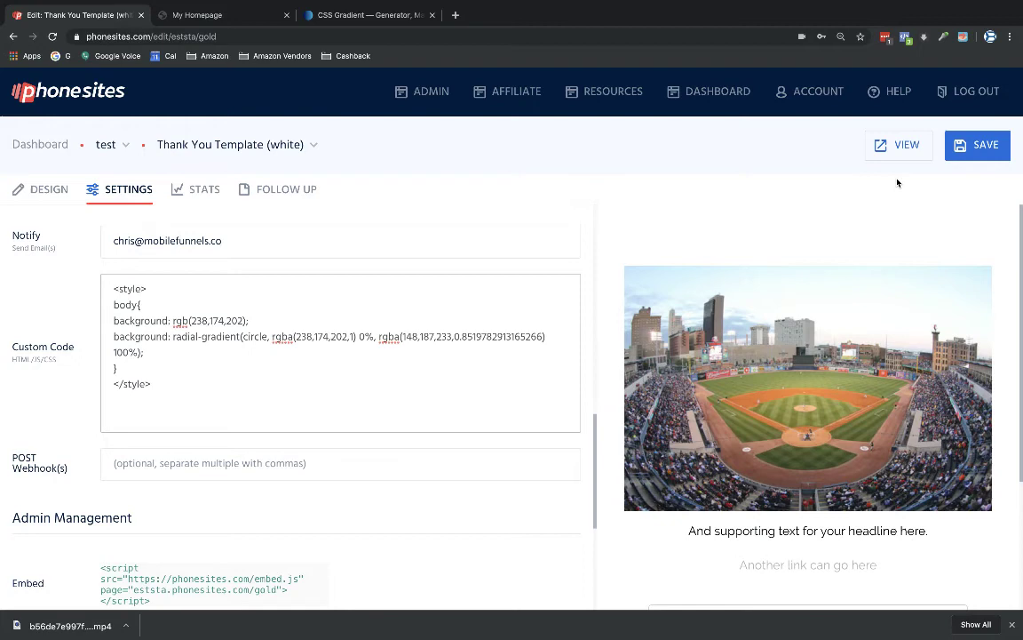
# View the live Thank You page, reload it to see the gradient, then return to CSS Gradient
pyautogui.click(899, 149)
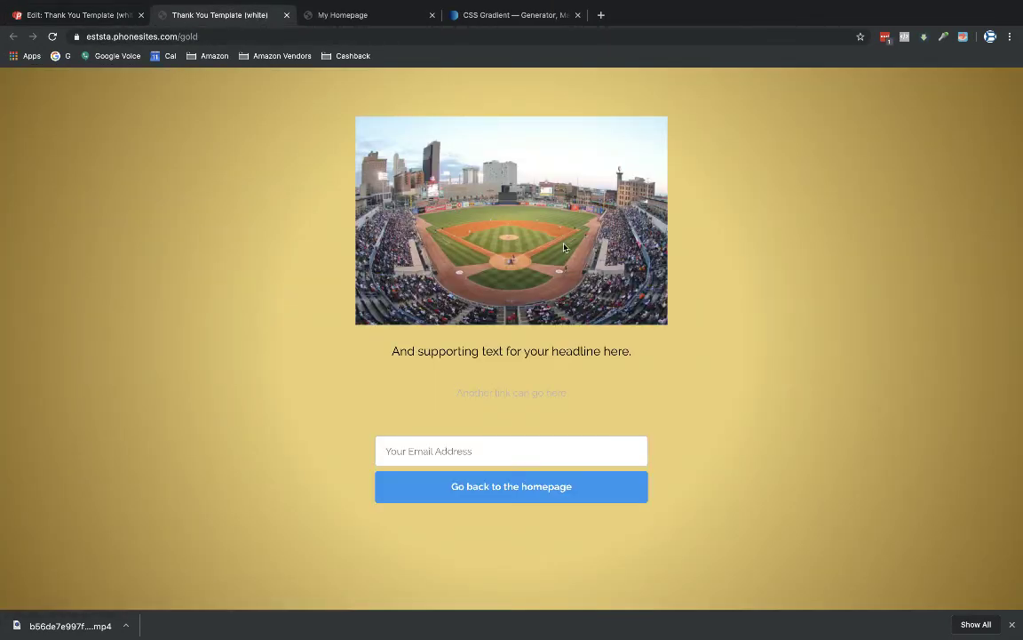
pyautogui.click(53, 36)
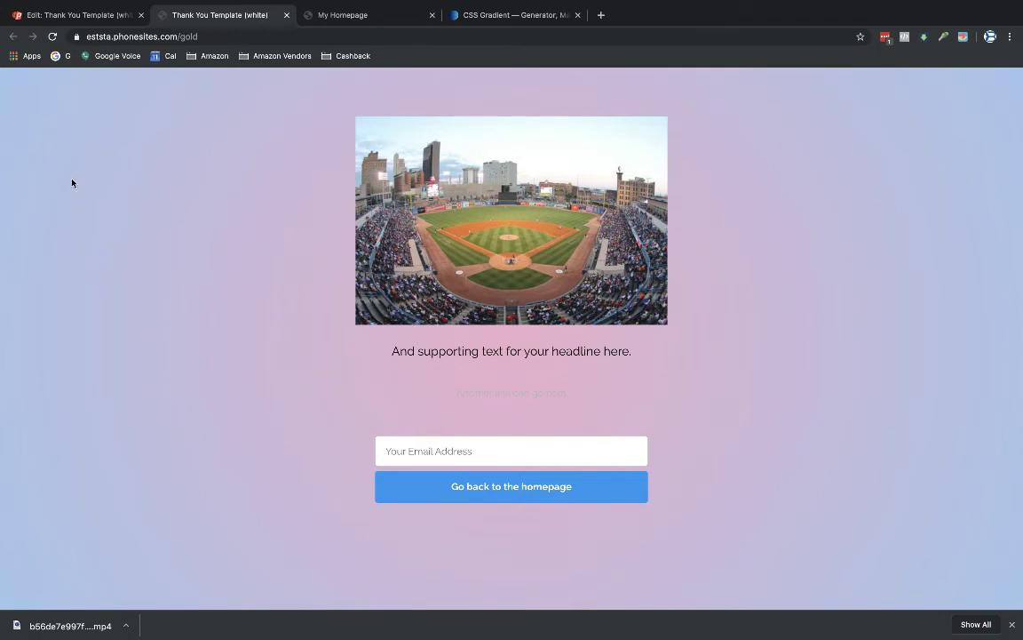
pyautogui.click(503, 15)
pyautogui.scroll(2, 655, 236)
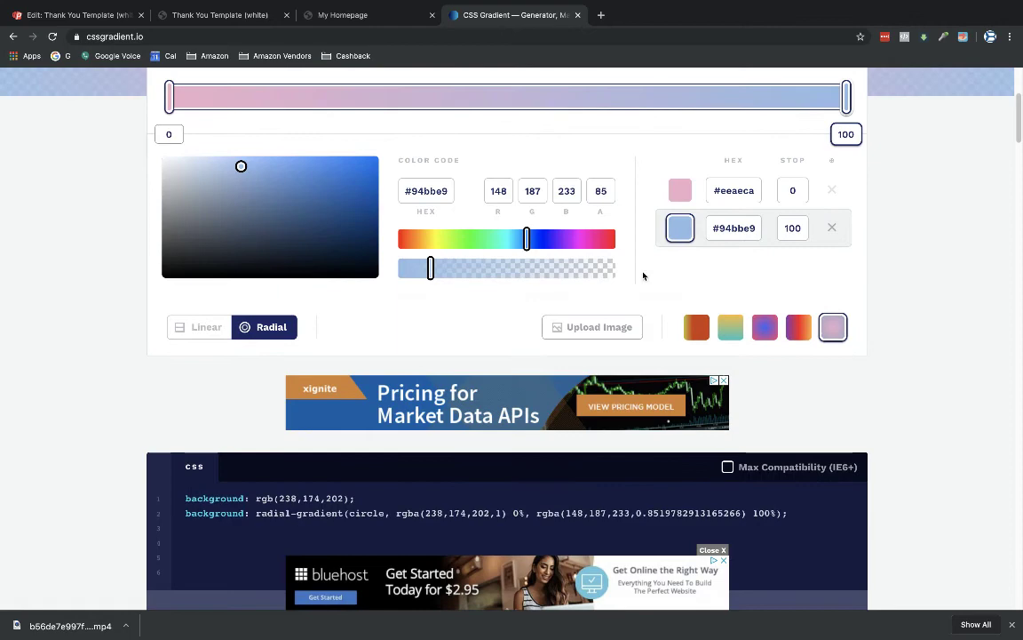
# Upload the 'APEX-logos copy' image from the Desktop into the gradient generator
pyautogui.click(570, 328)
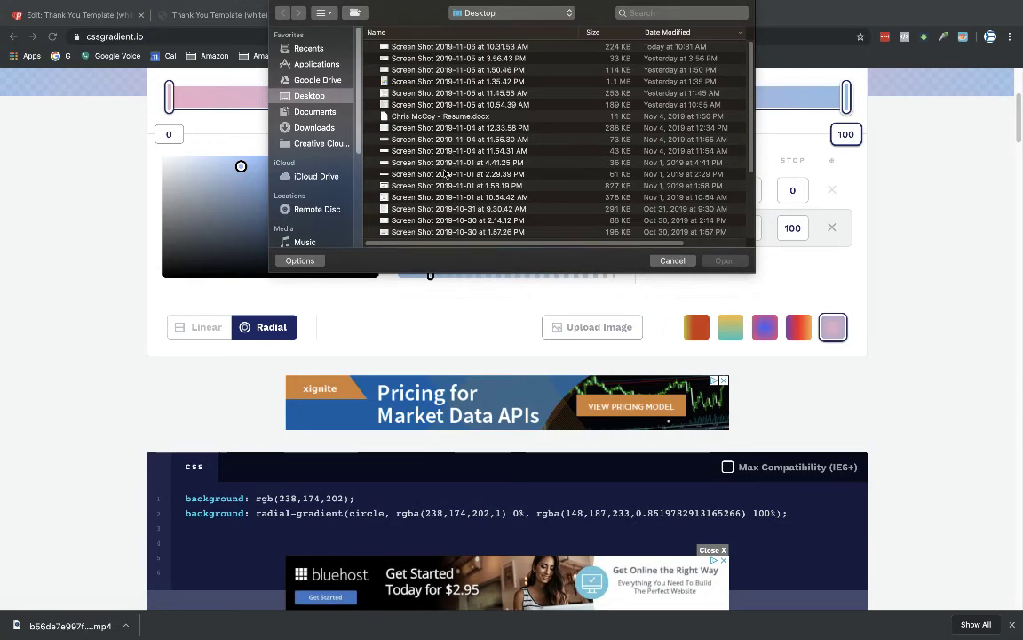
pyautogui.scroll(-5, 409, 155)
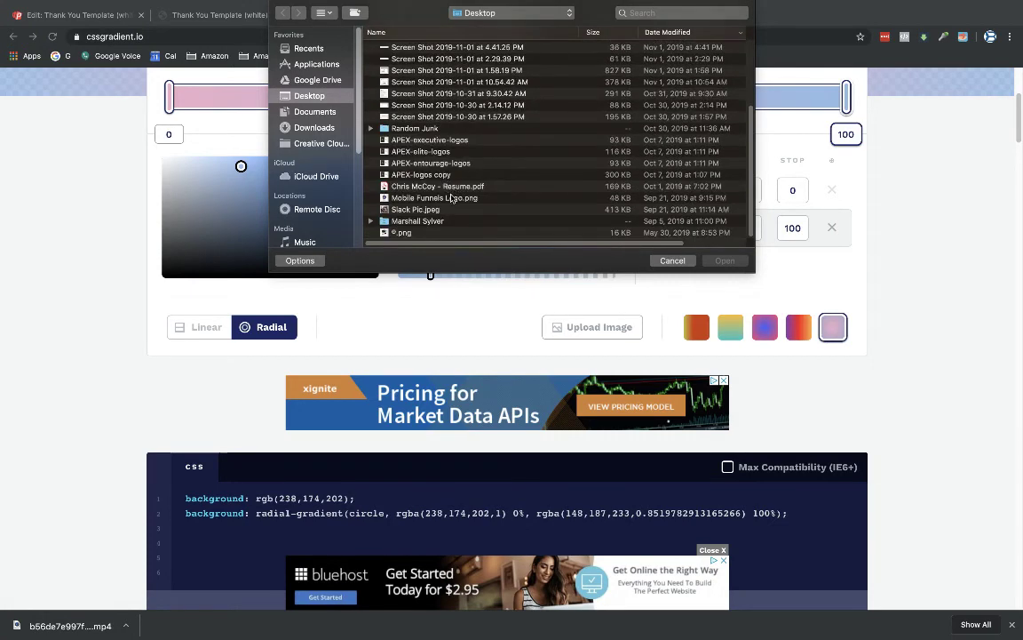
pyautogui.click(424, 176)
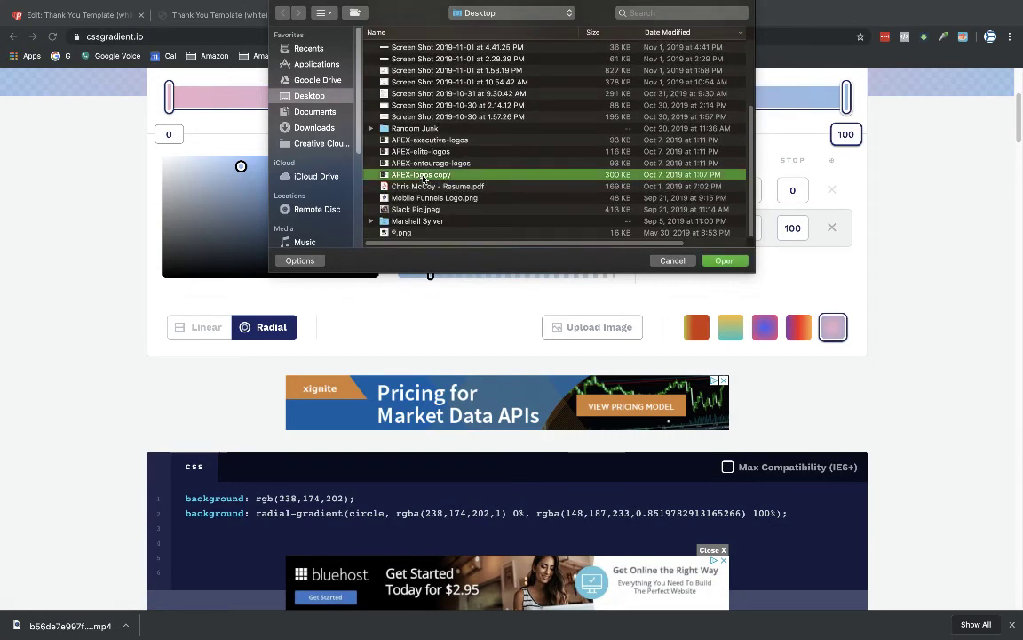
pyautogui.click(725, 262)
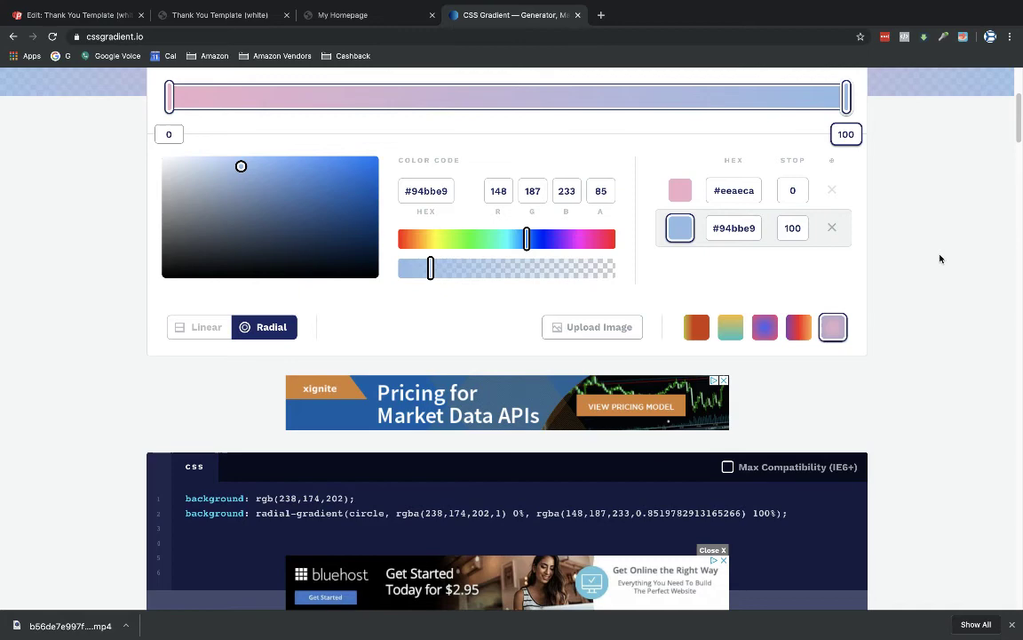
# Recolour the last stop at 100 to red #f60606
pyautogui.scroll(-1, 941, 258)
pyautogui.scroll(-3, 941, 259)
pyautogui.scroll(5, 940, 259)
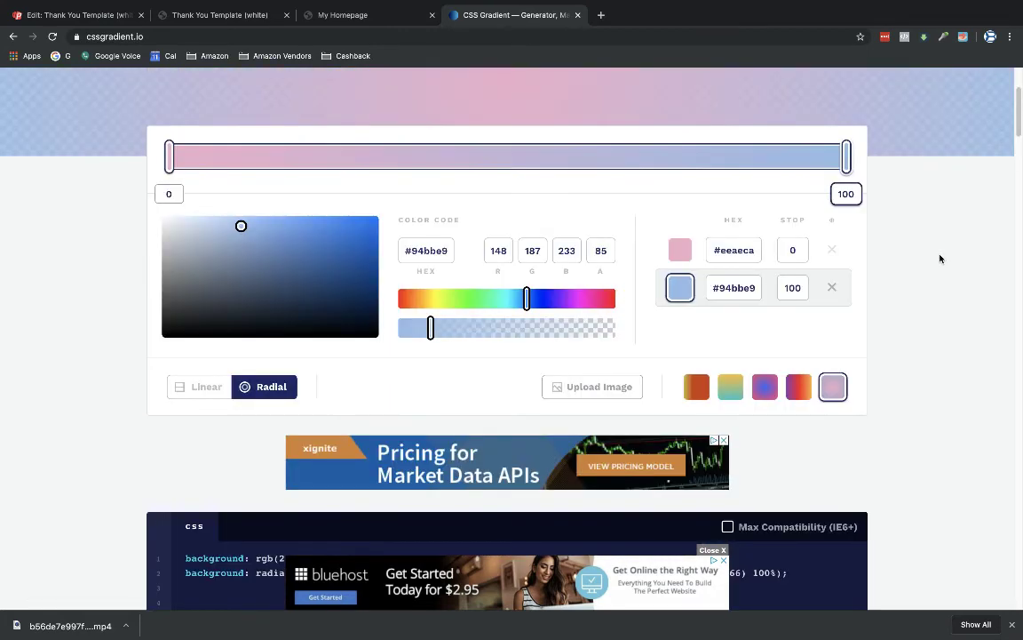
pyautogui.scroll(2, 941, 259)
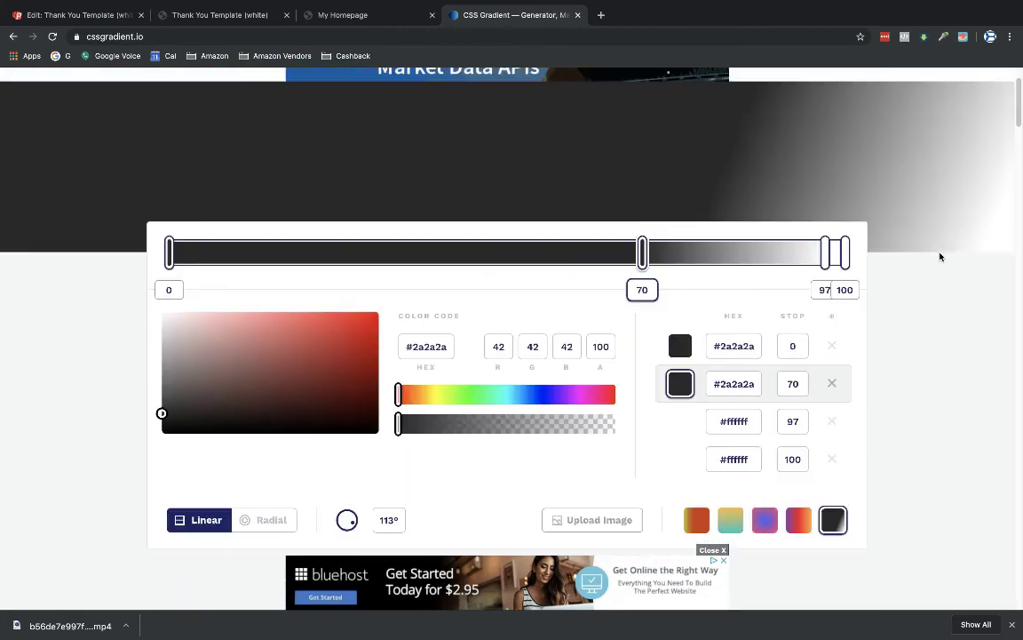
pyautogui.scroll(-2, 941, 257)
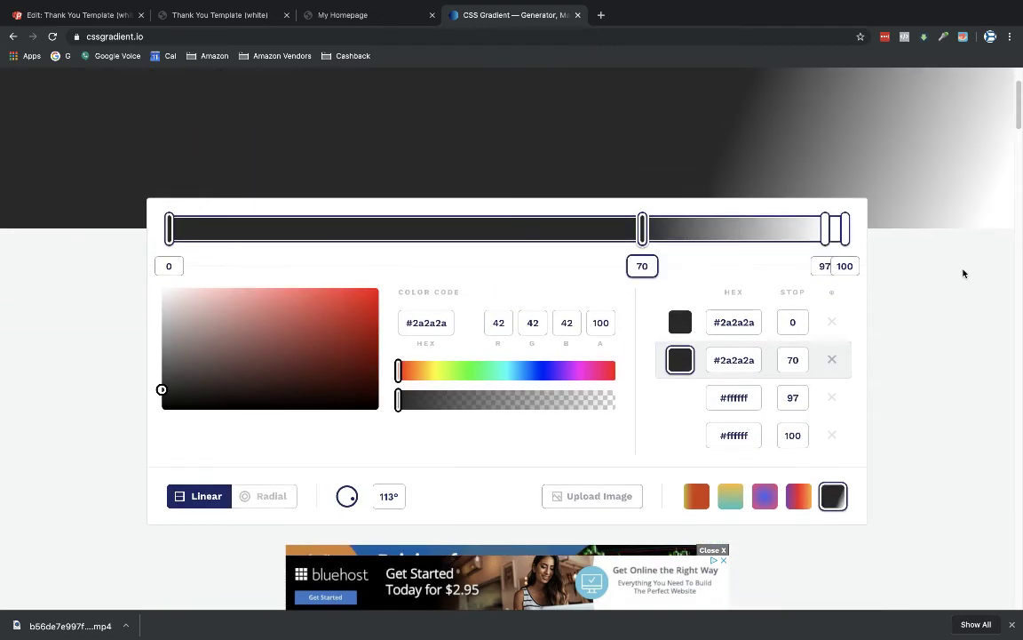
pyautogui.scroll(-5, 964, 269)
pyautogui.scroll(4, 963, 272)
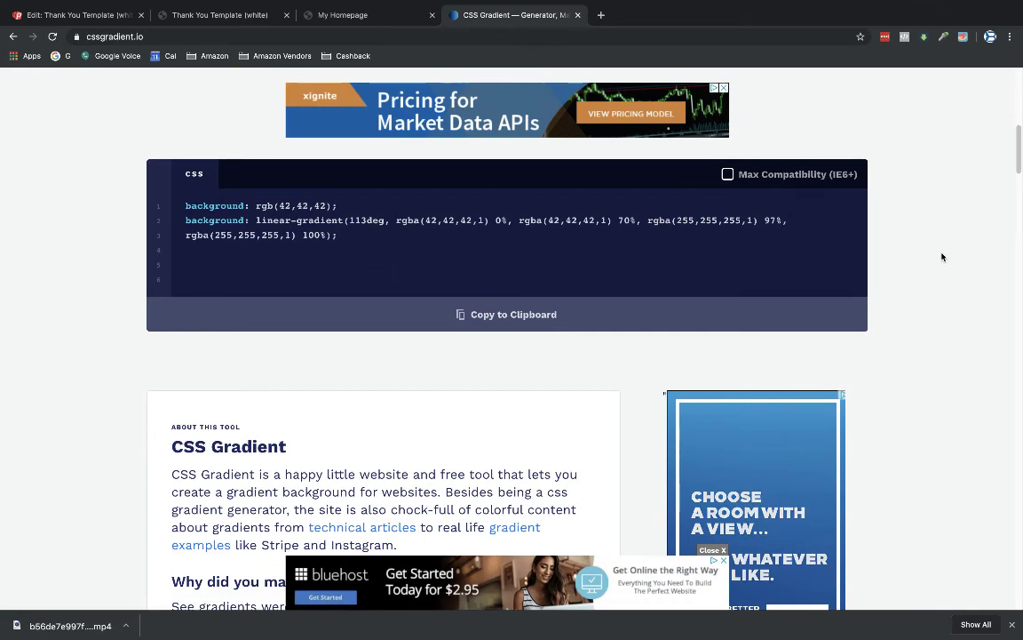
pyautogui.scroll(6, 941, 256)
pyautogui.scroll(-1, 942, 257)
pyautogui.scroll(-3, 943, 257)
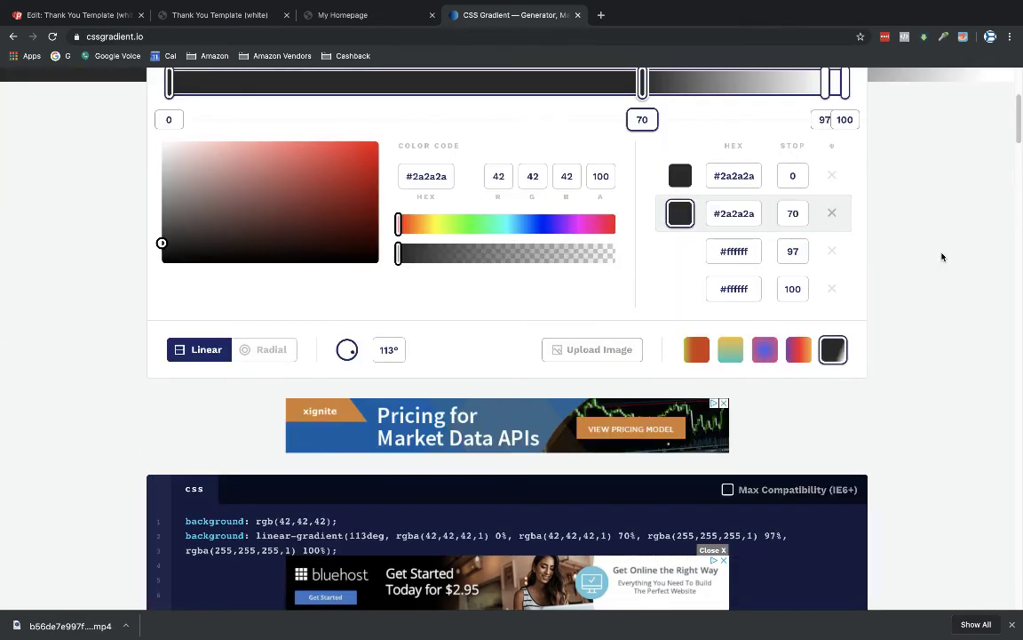
pyautogui.scroll(1, 942, 256)
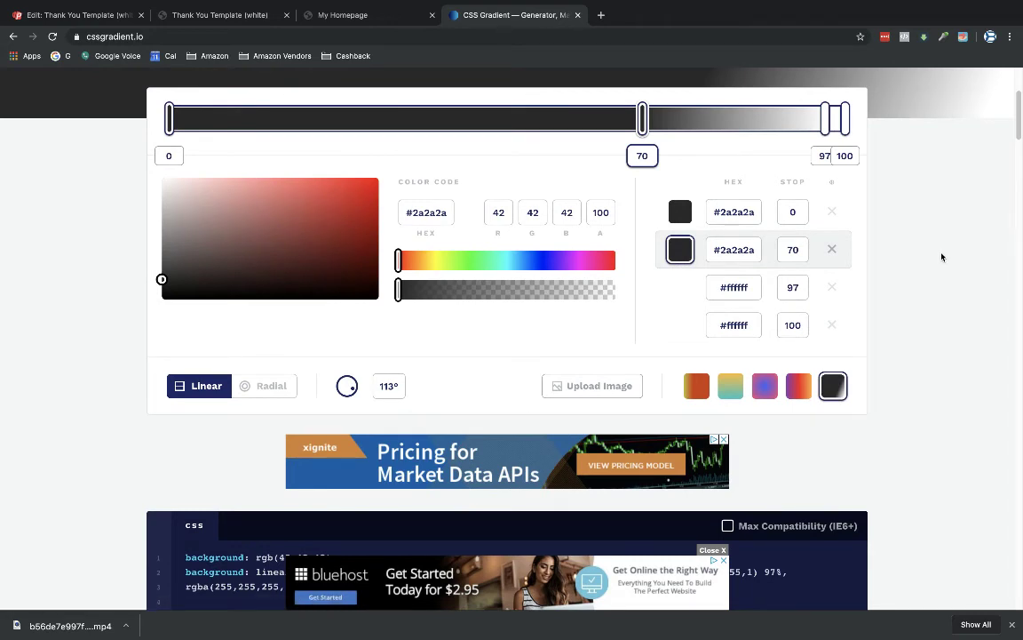
pyautogui.scroll(-1, 690, 286)
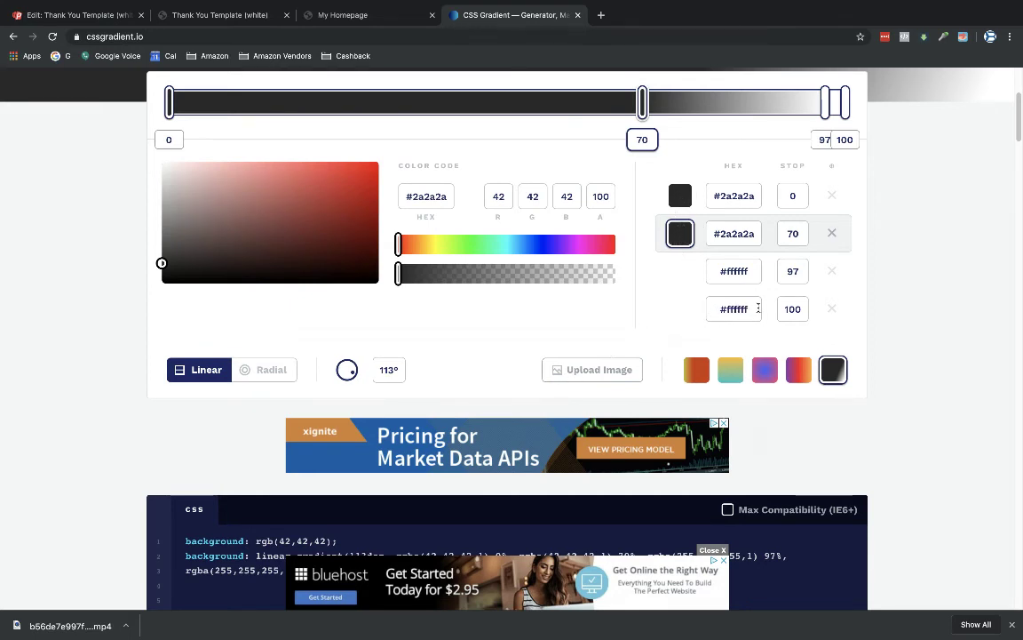
pyautogui.moveTo(757, 308); pyautogui.dragTo(710, 308)
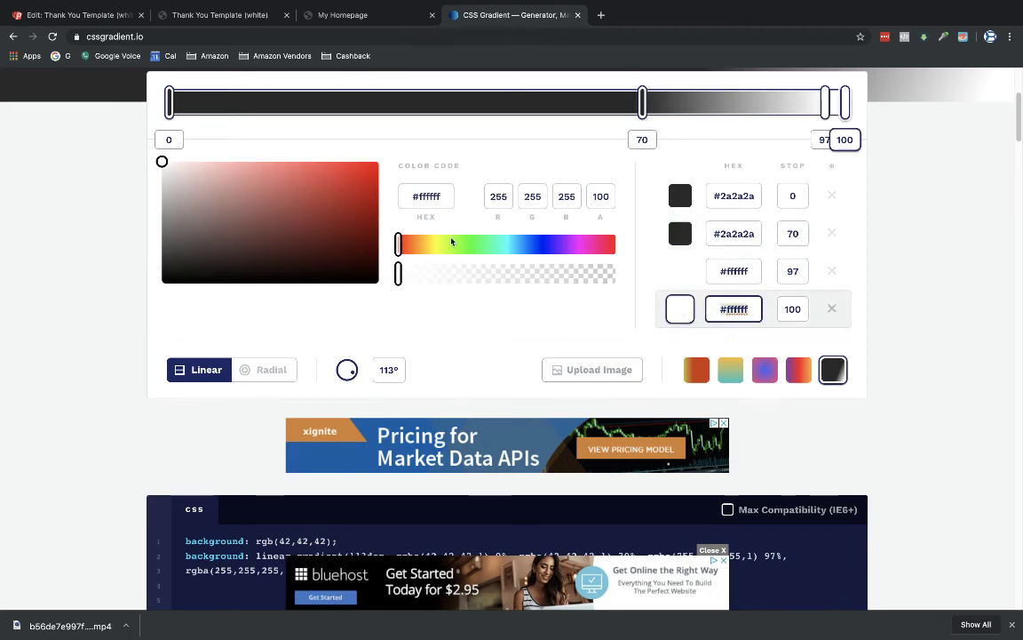
pyautogui.moveTo(163, 164)
pyautogui.mouseDown()
pyautogui.moveTo(212, 173)
pyautogui.moveTo(374, 166)
pyautogui.mouseUp()
# Move the second dark stop from 70 to 39 and the white stop to 56
pyautogui.scroll(1, 936, 231)
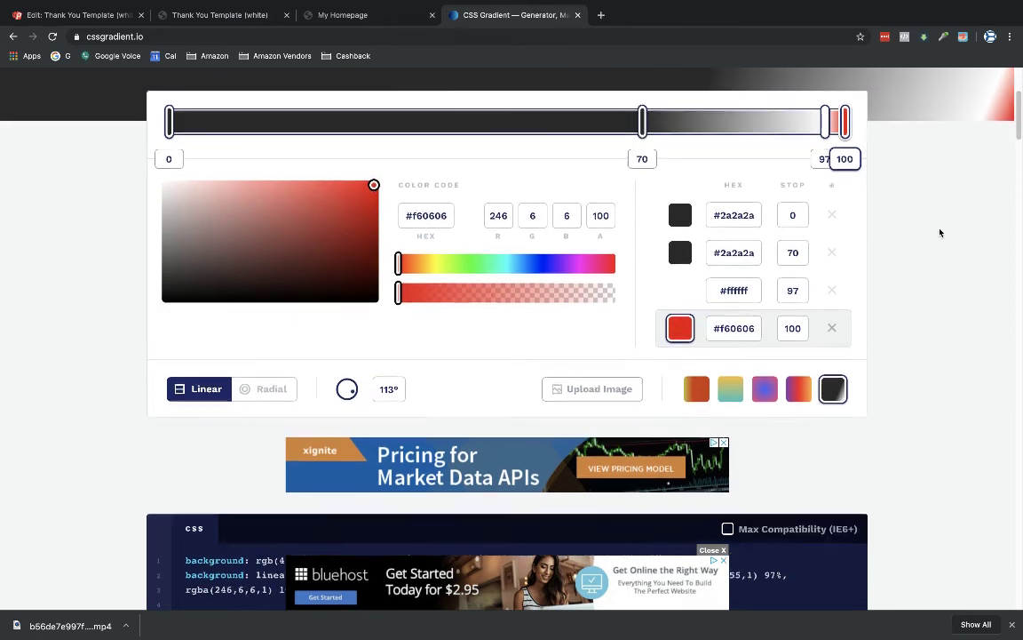
pyautogui.scroll(1, 940, 232)
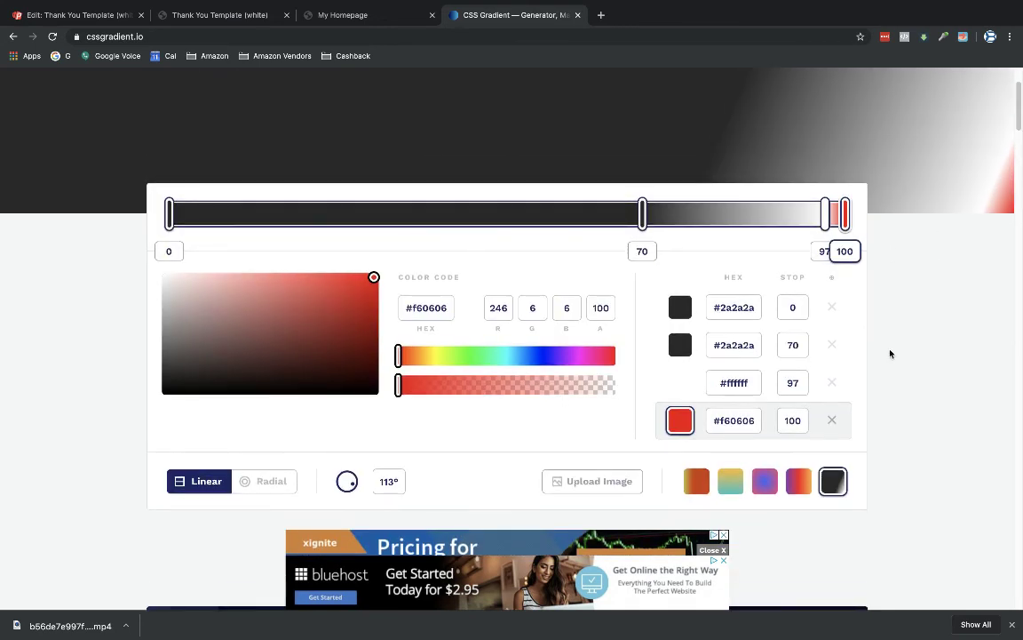
pyautogui.moveTo(643, 214); pyautogui.dragTo(434, 216)
pyautogui.moveTo(825, 214); pyautogui.dragTo(549, 217)
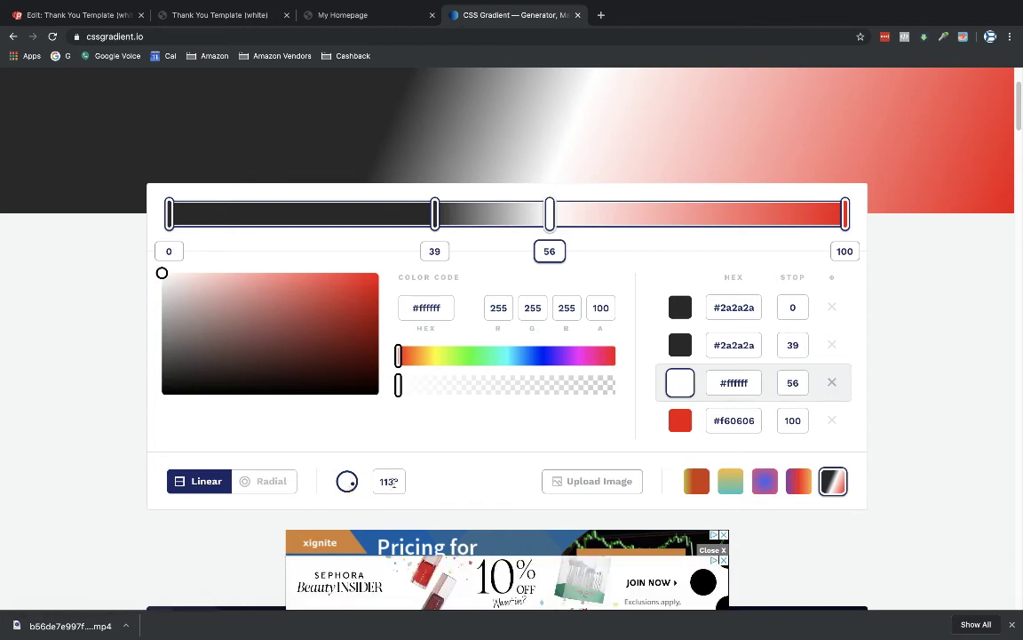
# Change the gradient angle from 113° to 100°
pyautogui.click(392, 481)
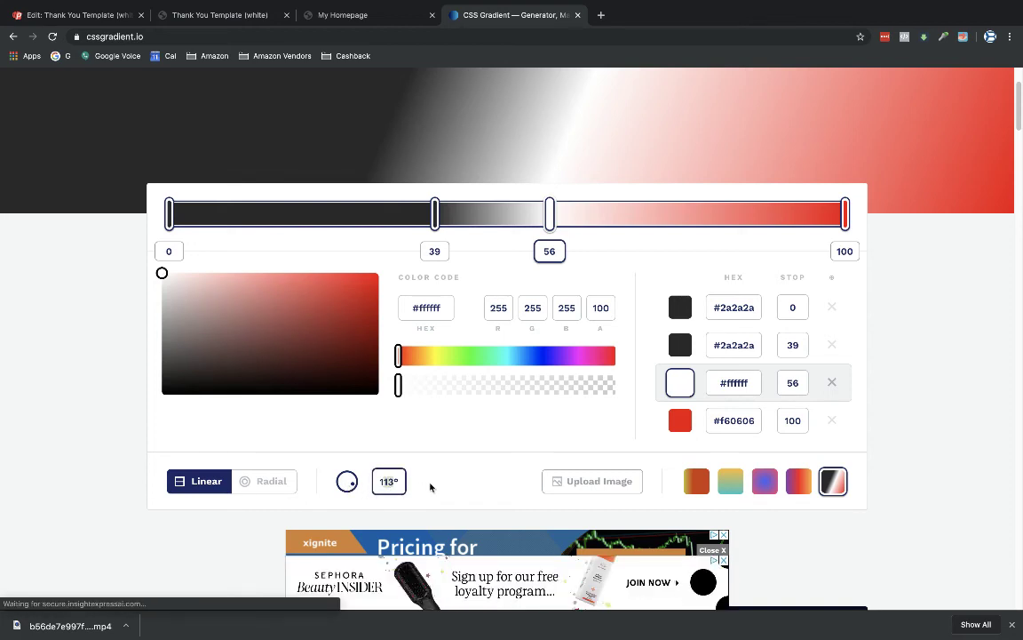
pyautogui.press('BackSpace')
pyautogui.press('BackSpace')
pyautogui.write('00')
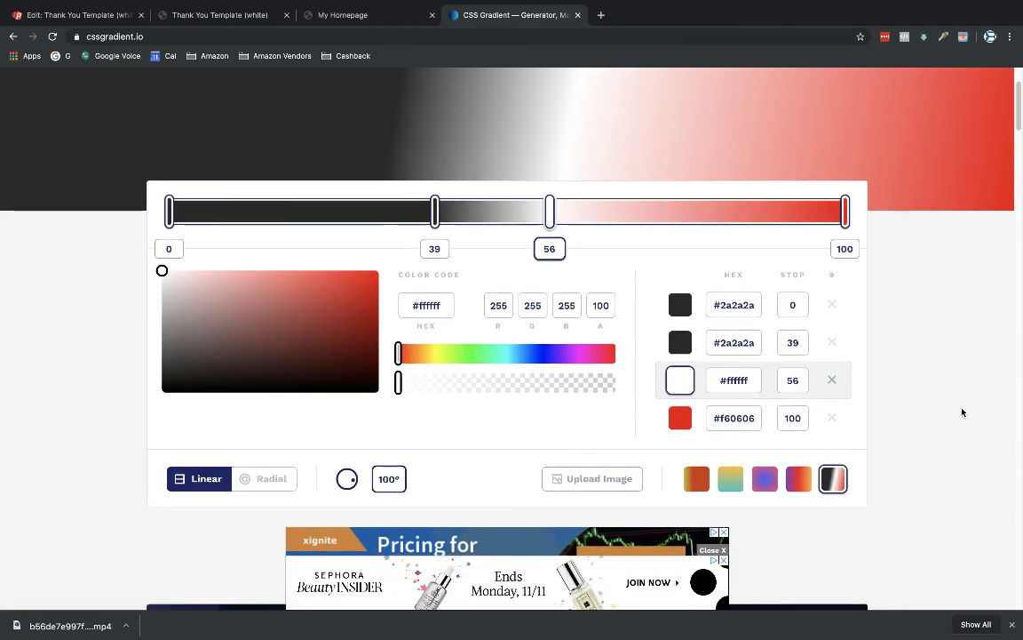
# Select and copy the generated linear-gradient(100deg, …) CSS code
pyautogui.scroll(-3, 962, 411)
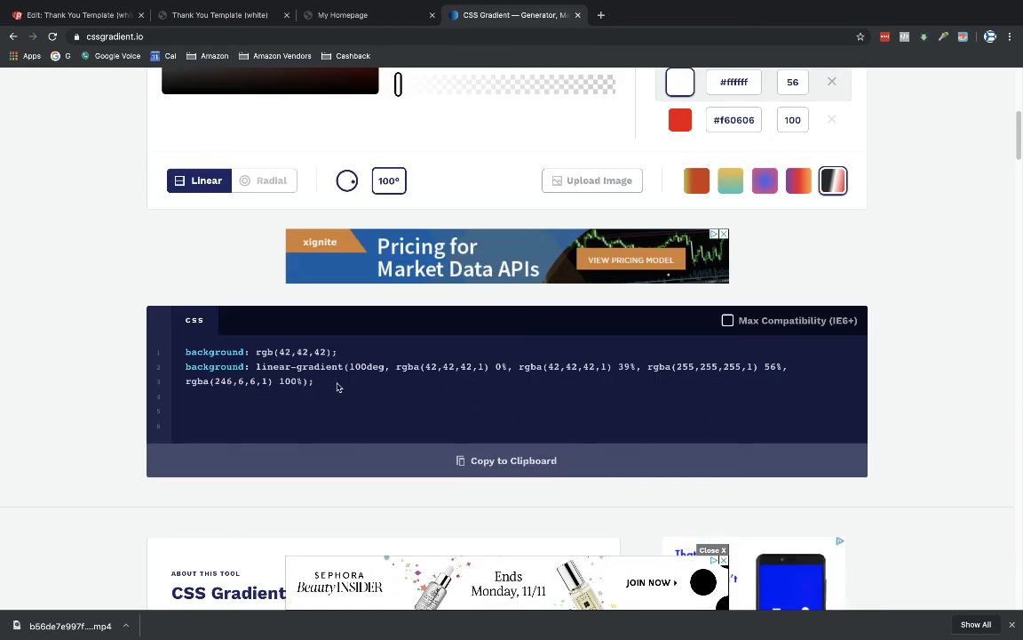
pyautogui.moveTo(334, 386); pyautogui.dragTo(183, 352)
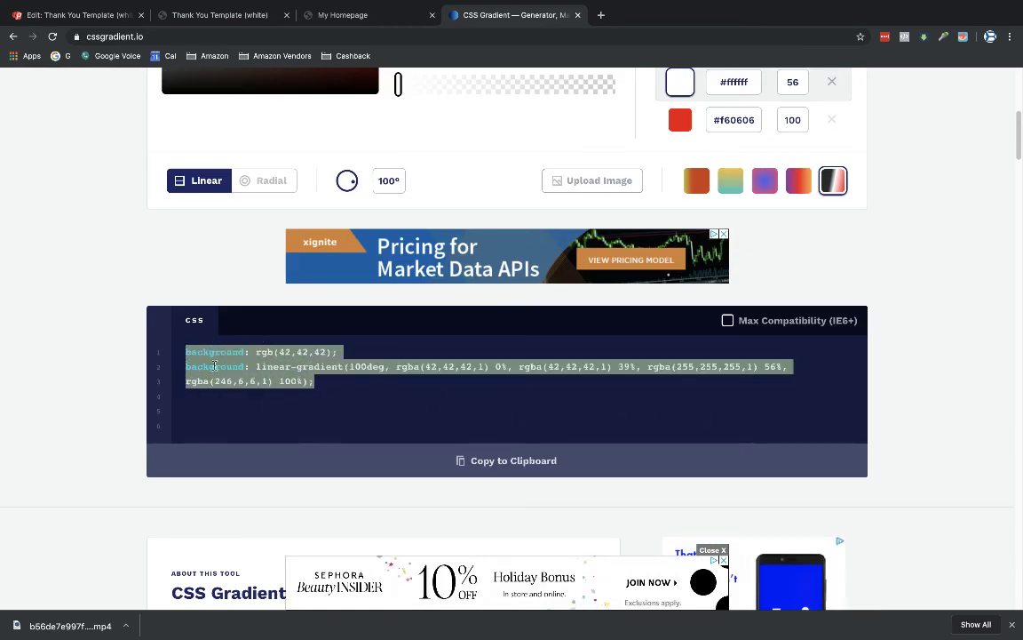
pyautogui.click(480, 461)
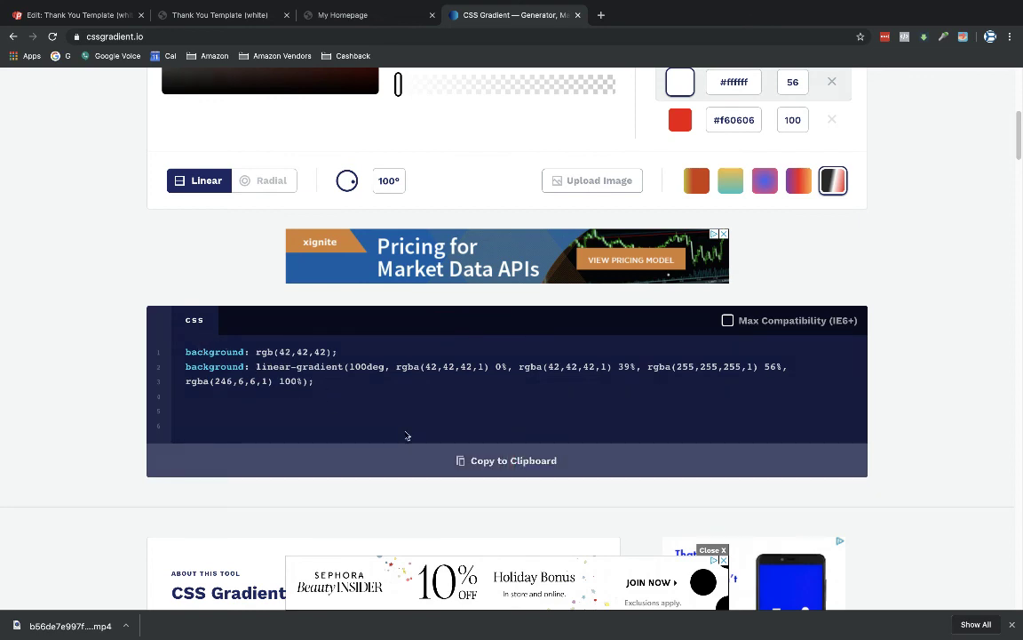
# Replace the old radial-gradient lines in Custom Code with the copied black-white-red linear-gradient CSS
pyautogui.click(480, 459)
pyautogui.click(89, 16)
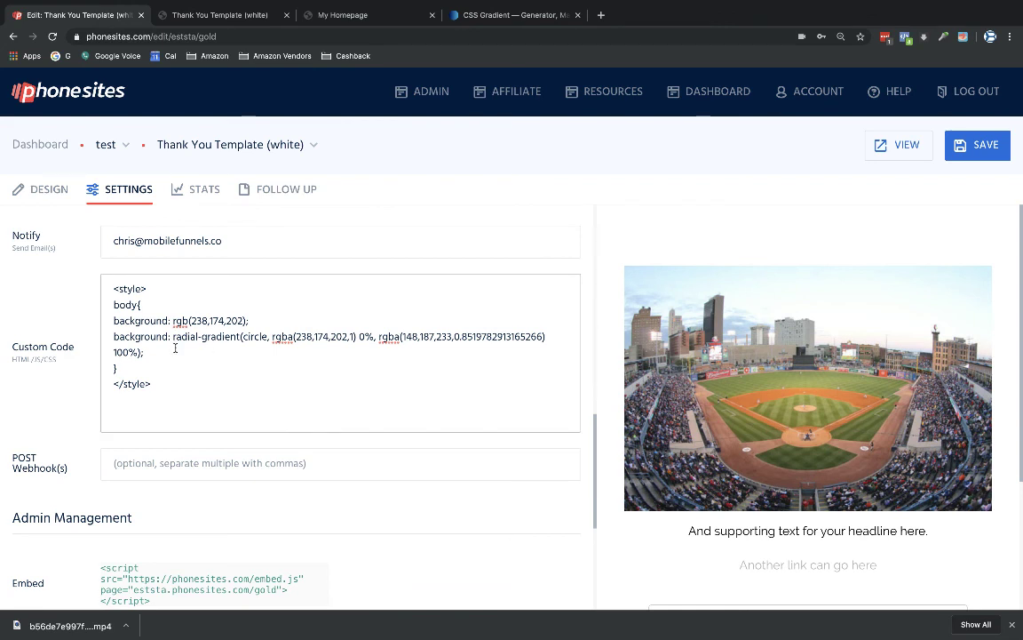
pyautogui.moveTo(175, 348); pyautogui.dragTo(101, 326)
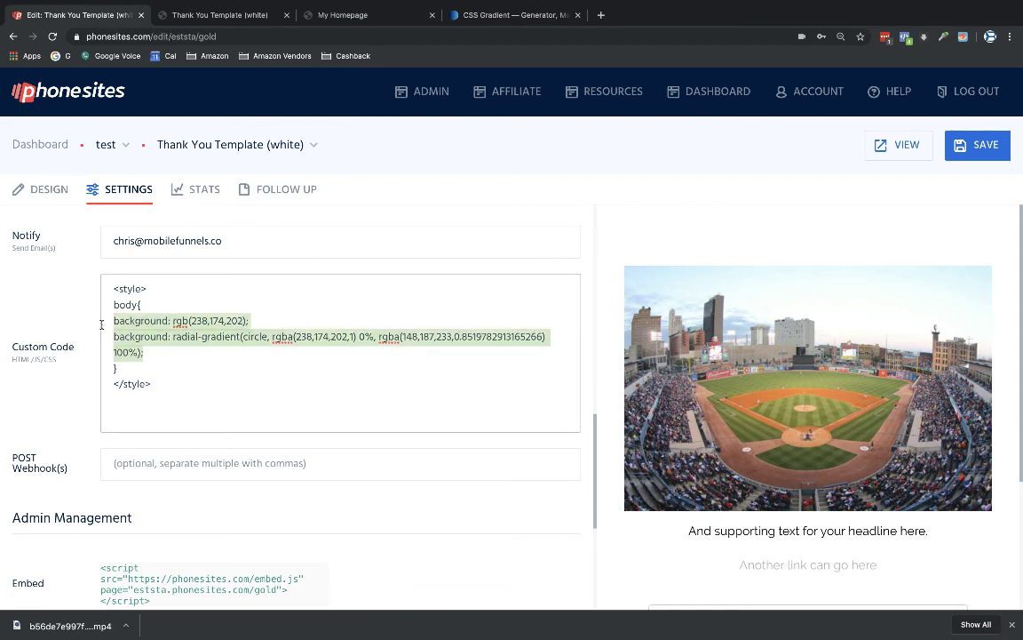
pyautogui.hotkey('ctrl', 'v')
# Save the custom code and reload the live thank-you page to show the 100° gradient background
pyautogui.click(965, 146)
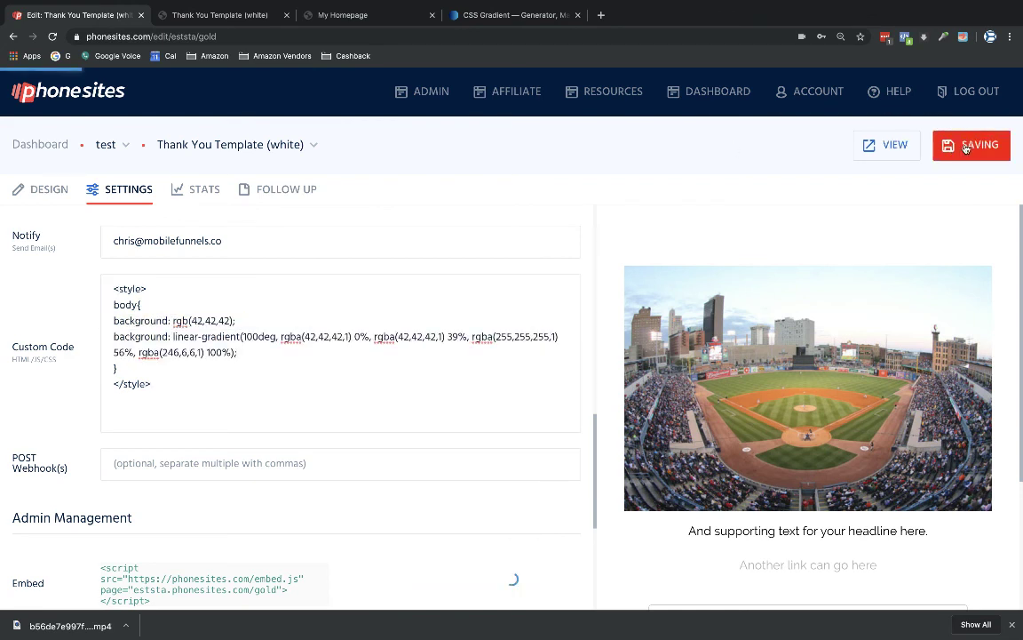
pyautogui.click(222, 15)
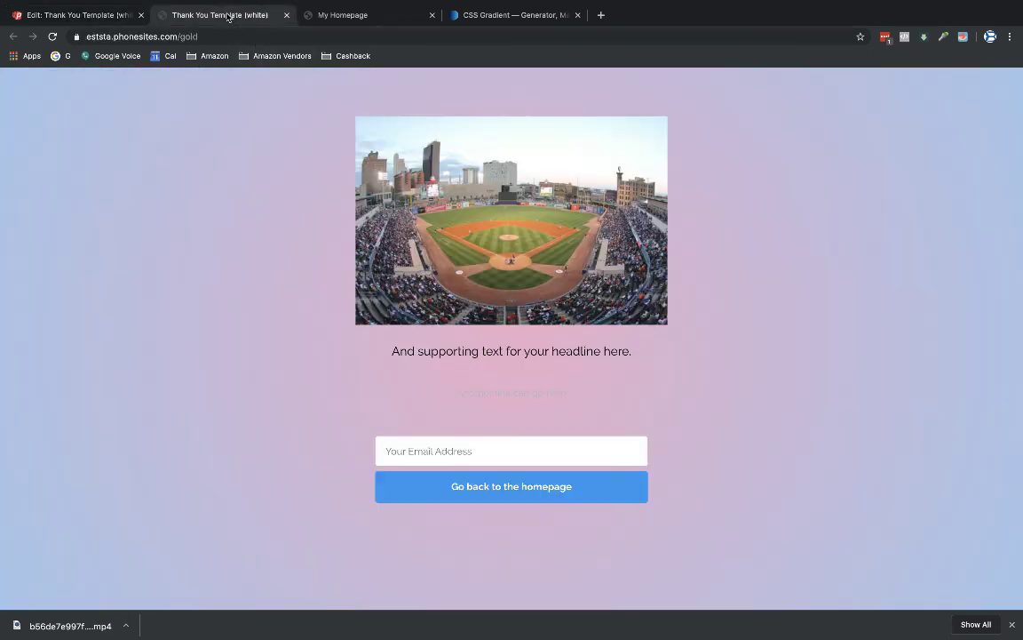
pyautogui.click(52, 36)
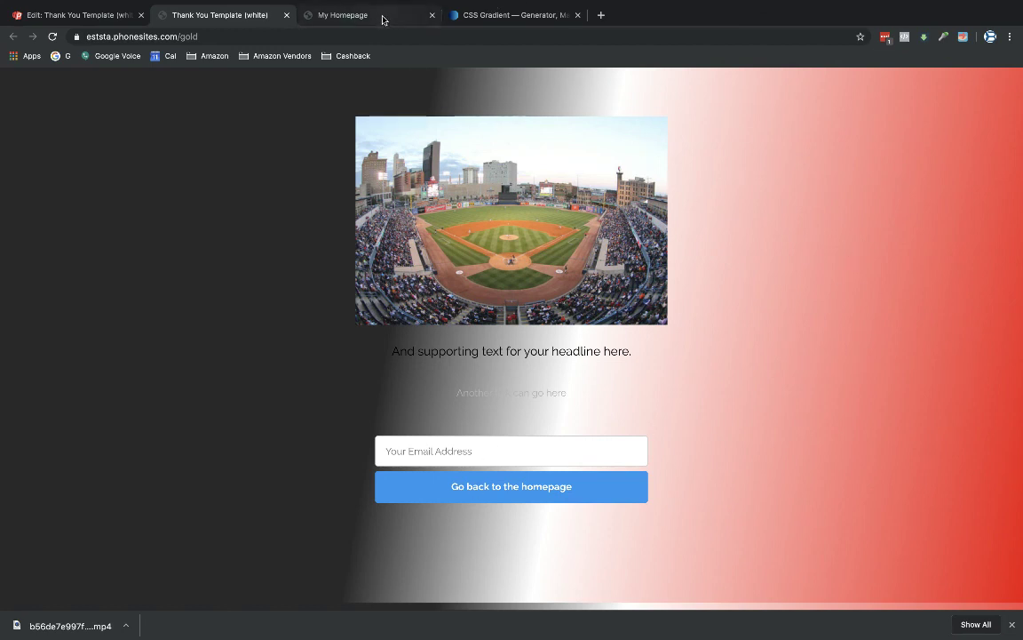
# Go back to the cssgradient.io generator, scroll through its page, and return to the top editor
pyautogui.click(499, 7)
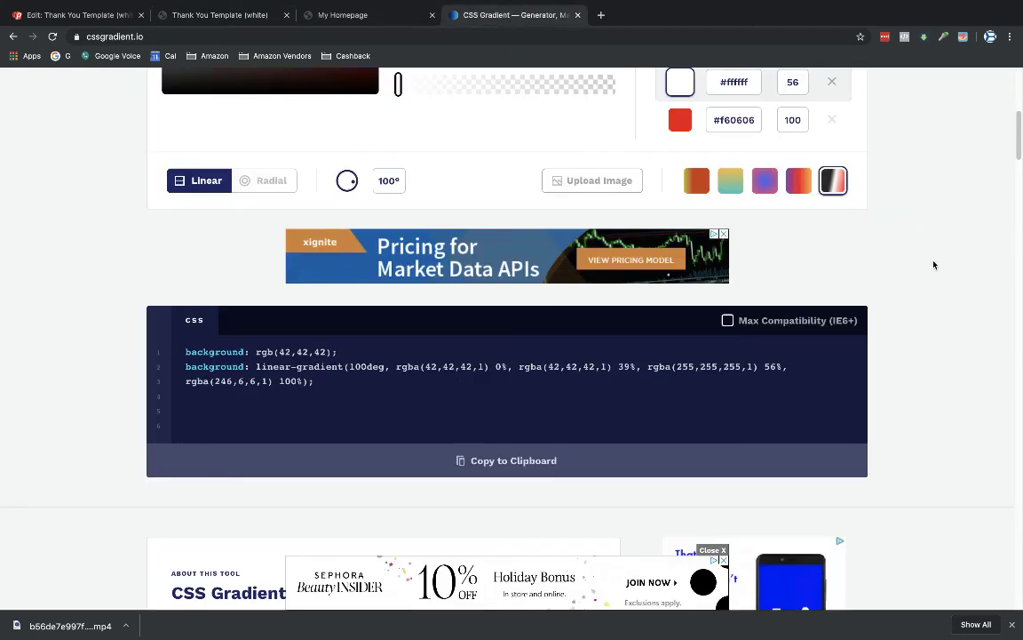
pyautogui.scroll(-7, 933, 264)
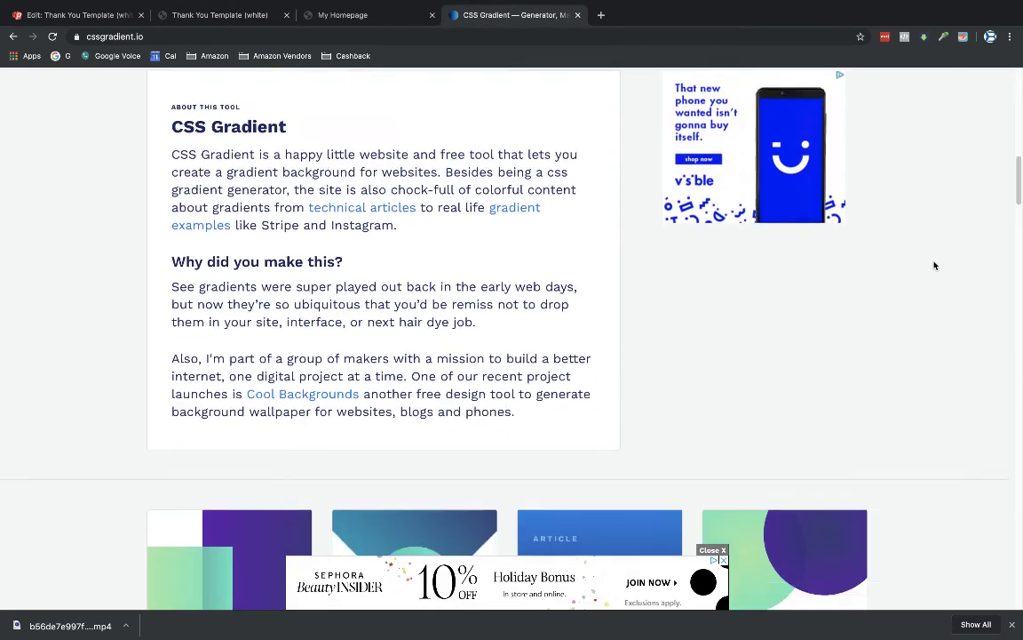
pyautogui.scroll(-1, 934, 264)
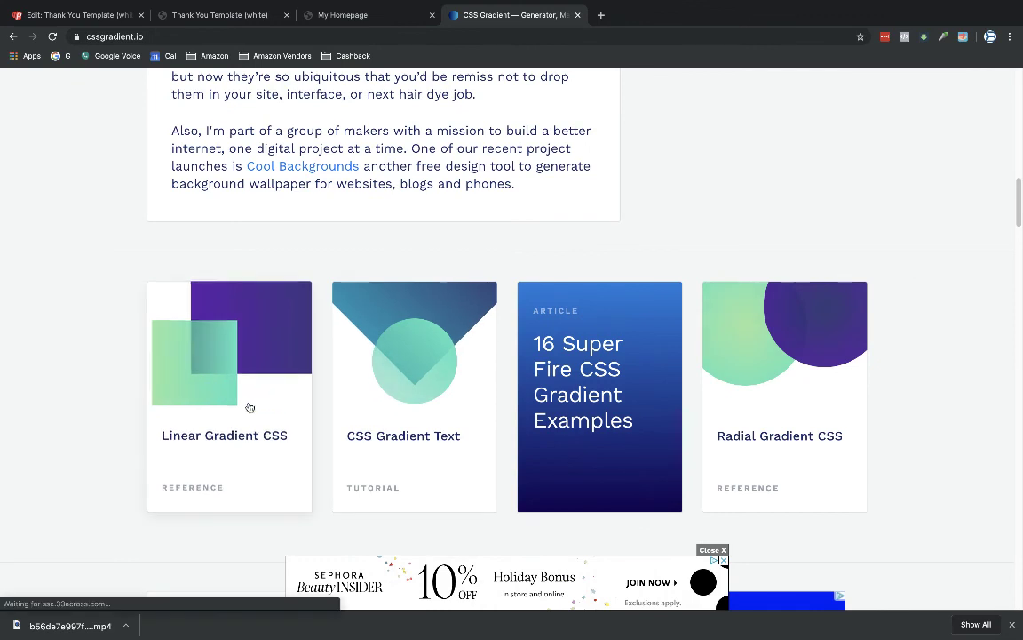
pyautogui.scroll(-4, 786, 413)
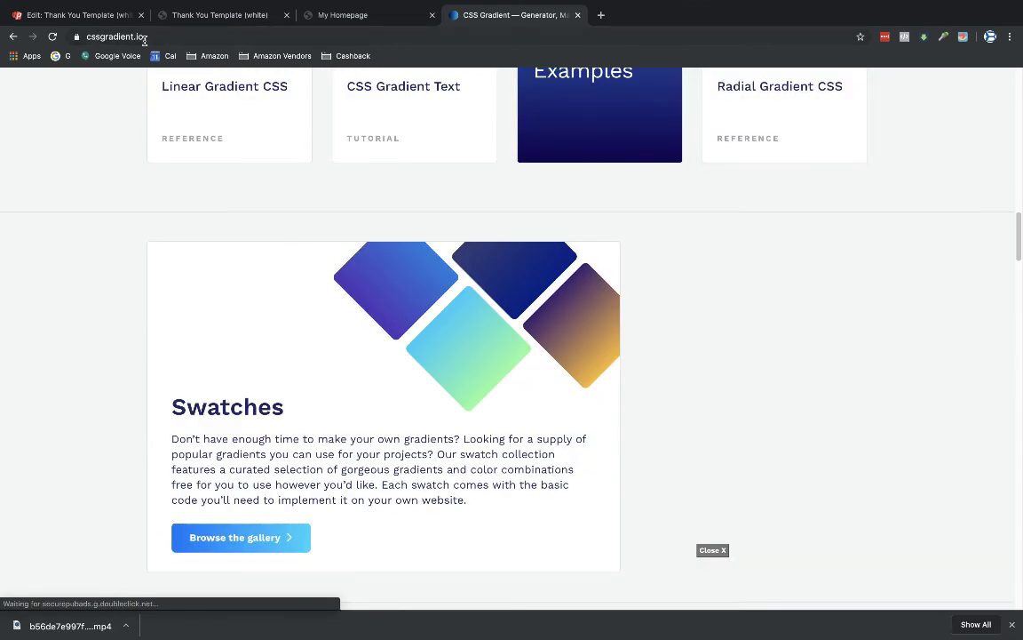
pyautogui.scroll(-3, 990, 266)
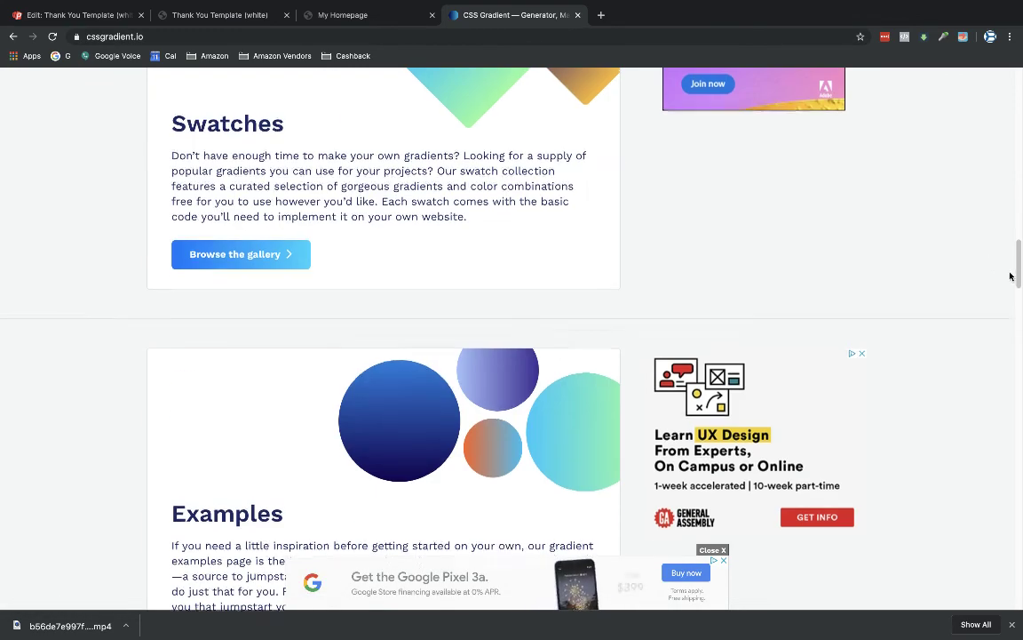
pyautogui.scroll(10, 1012, 277)
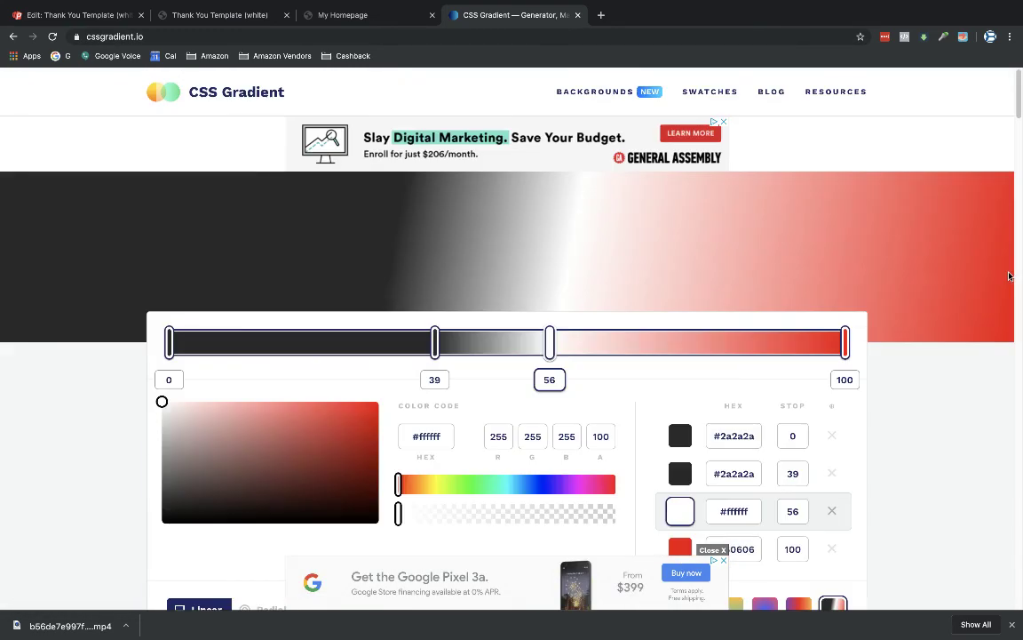